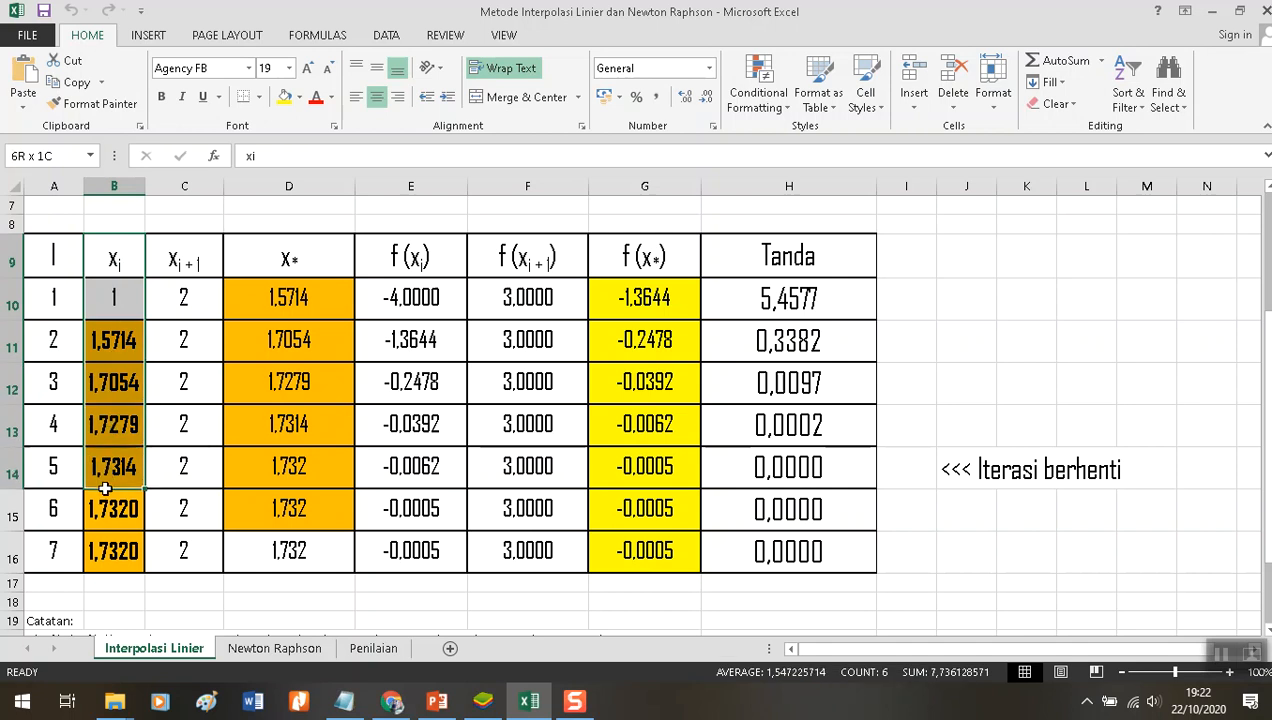
# Examine the xi+1, x* and f(xi) columns of the linear interpolation table.
pyautogui.click(193, 266)
pyautogui.moveTo(193, 266); pyautogui.dragTo(185, 548)
pyautogui.click(297, 268)
pyautogui.moveTo(297, 283); pyautogui.dragTo(312, 568)
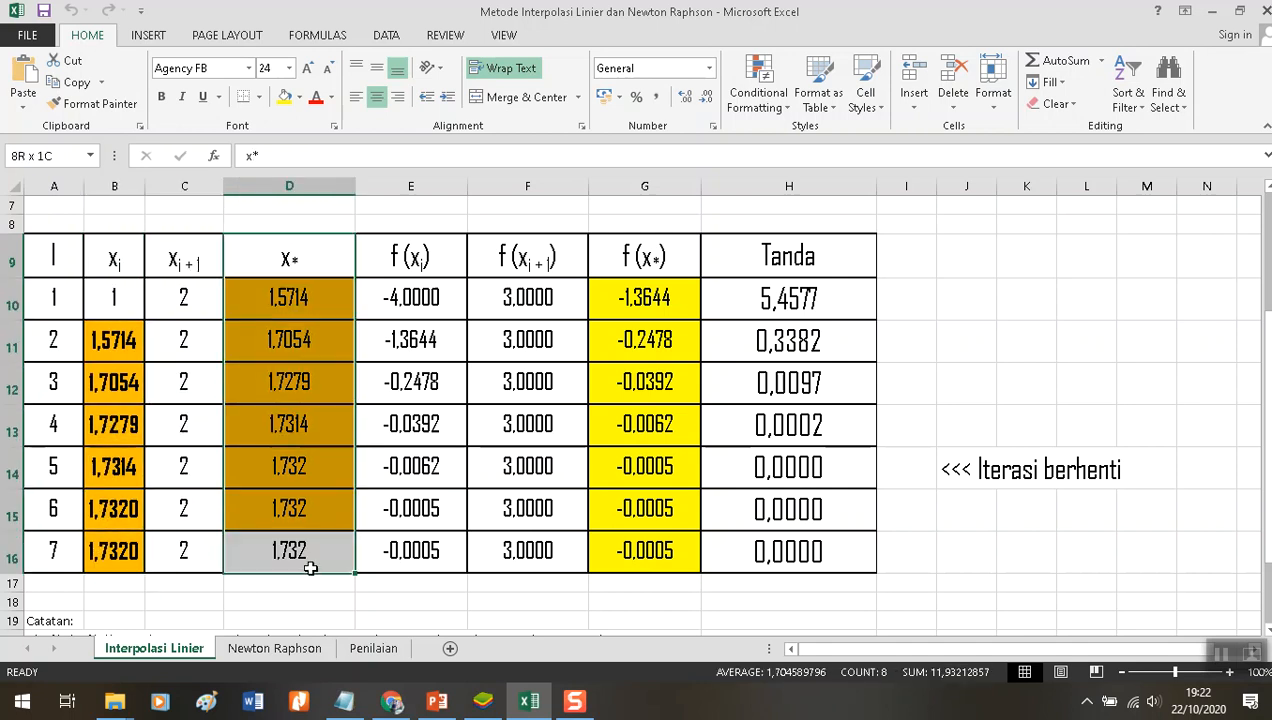
pyautogui.click(390, 245)
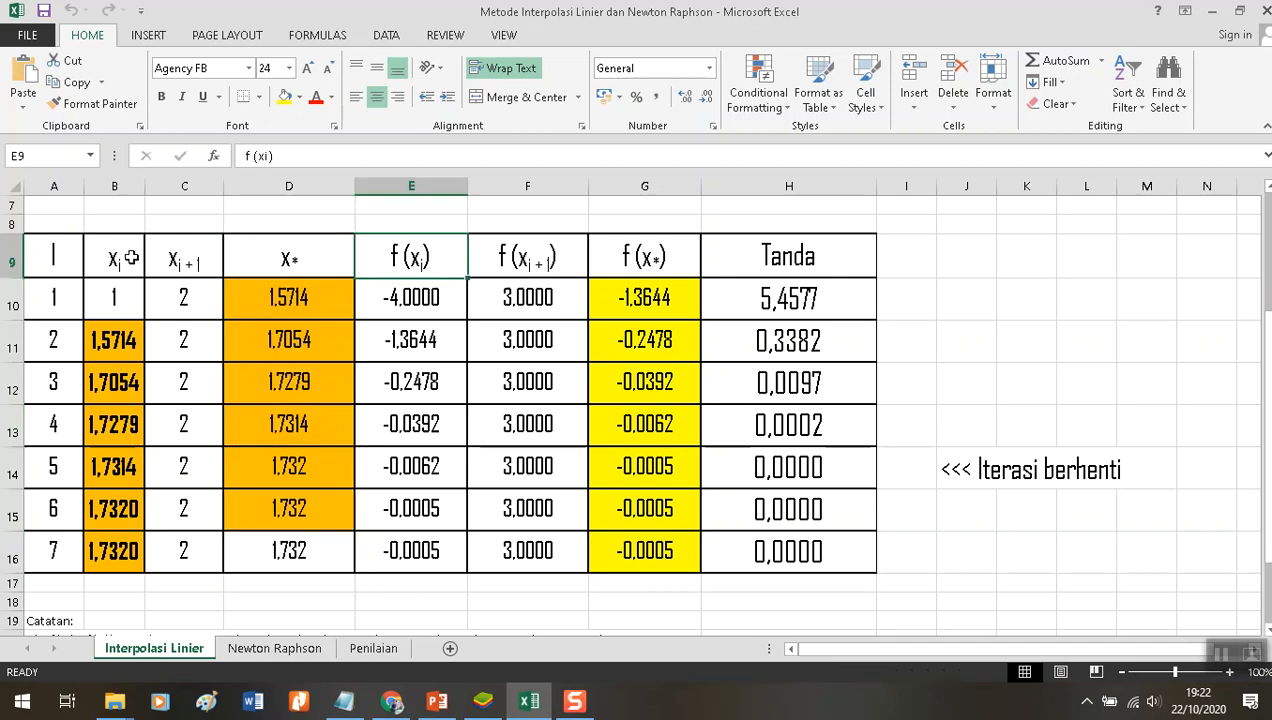
pyautogui.click(437, 701)
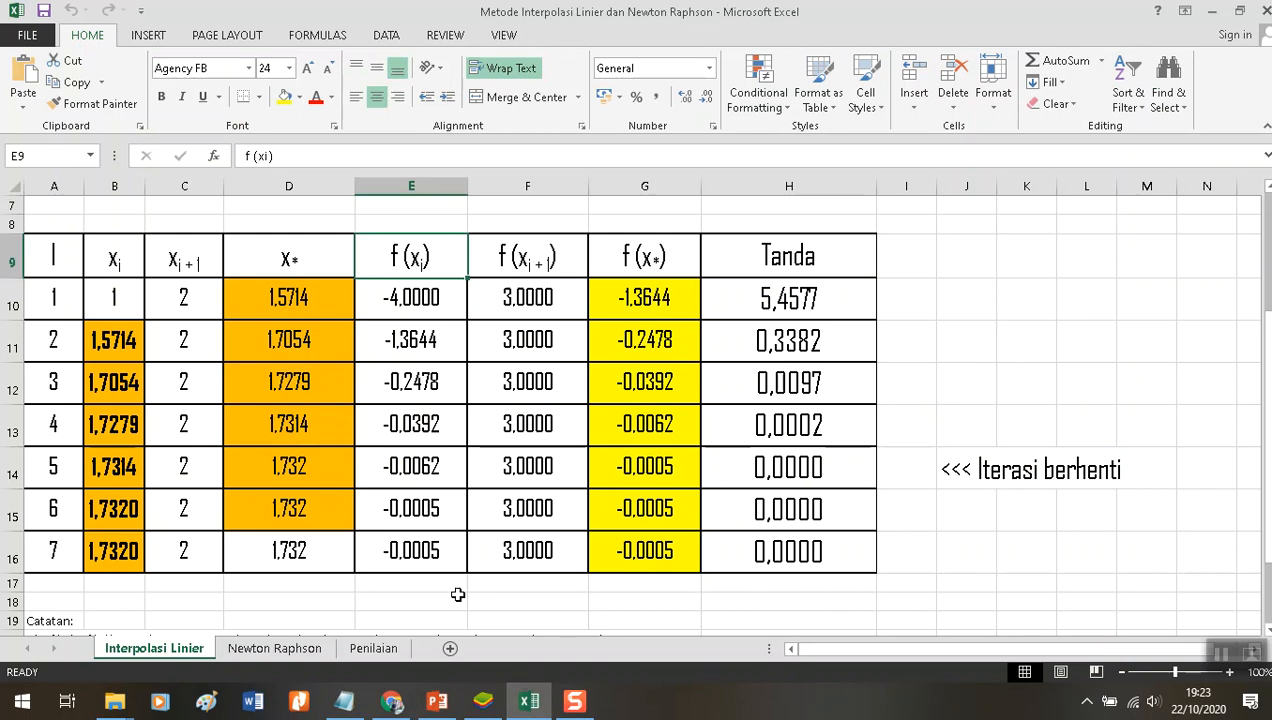
pyautogui.click(529, 700)
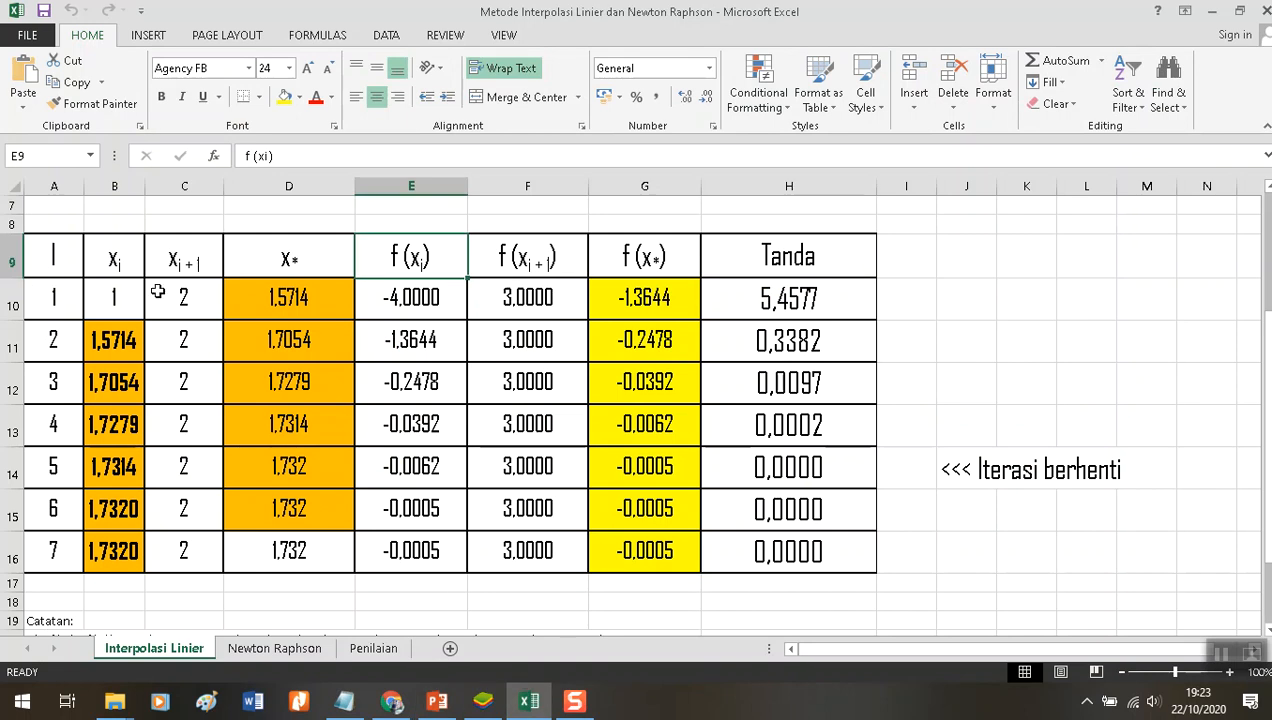
# Examine the first iteration's starting points xi and xi+1, its x* value and its f(xi) formula.
pyautogui.click(118, 259)
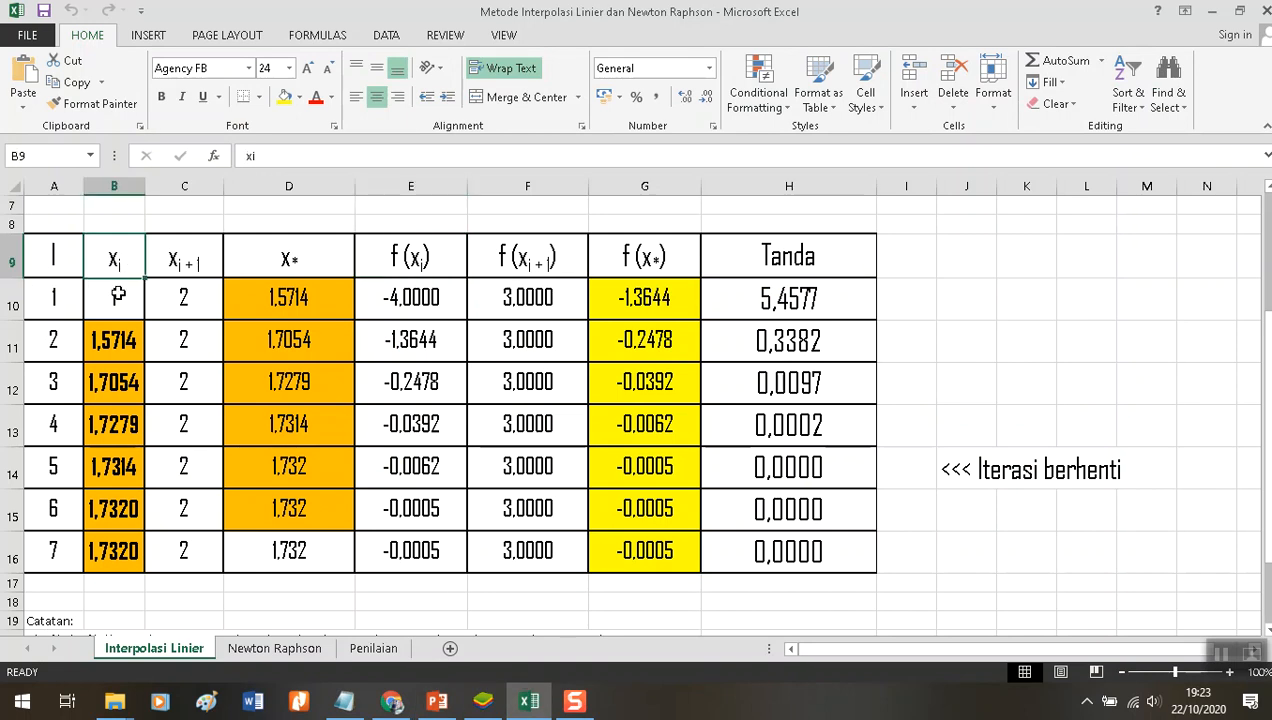
pyautogui.click(116, 290)
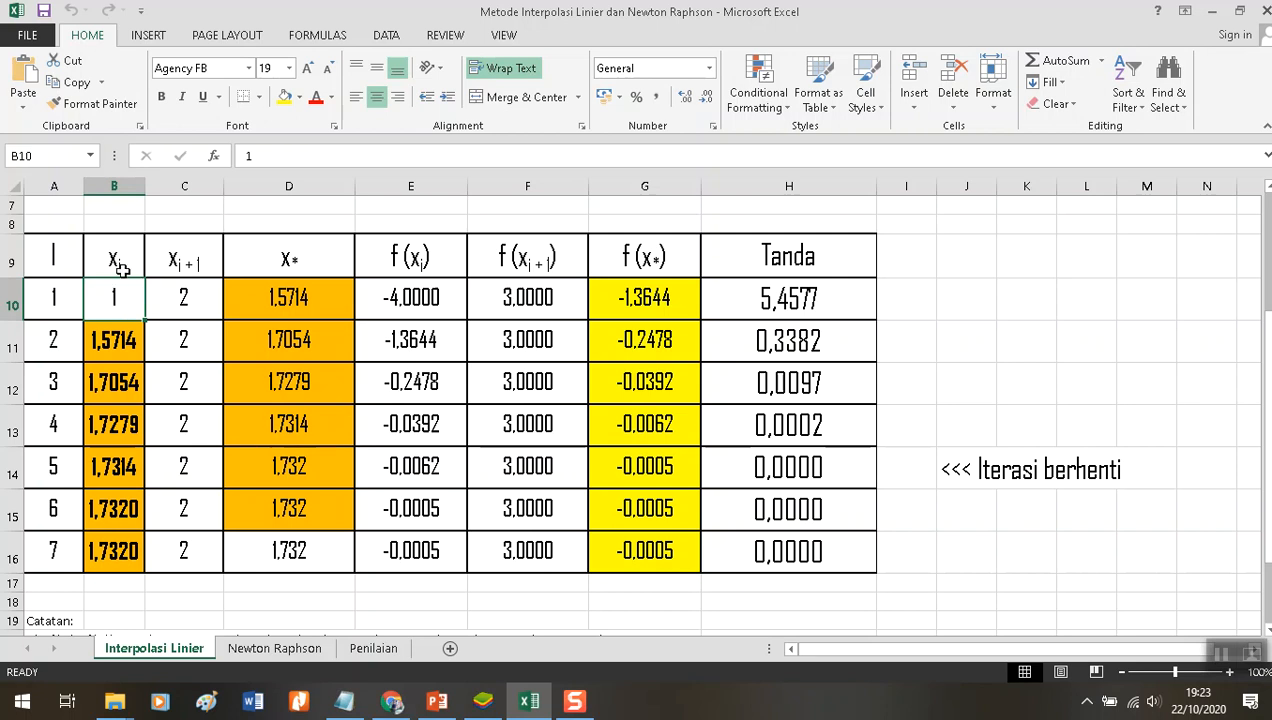
pyautogui.click(186, 299)
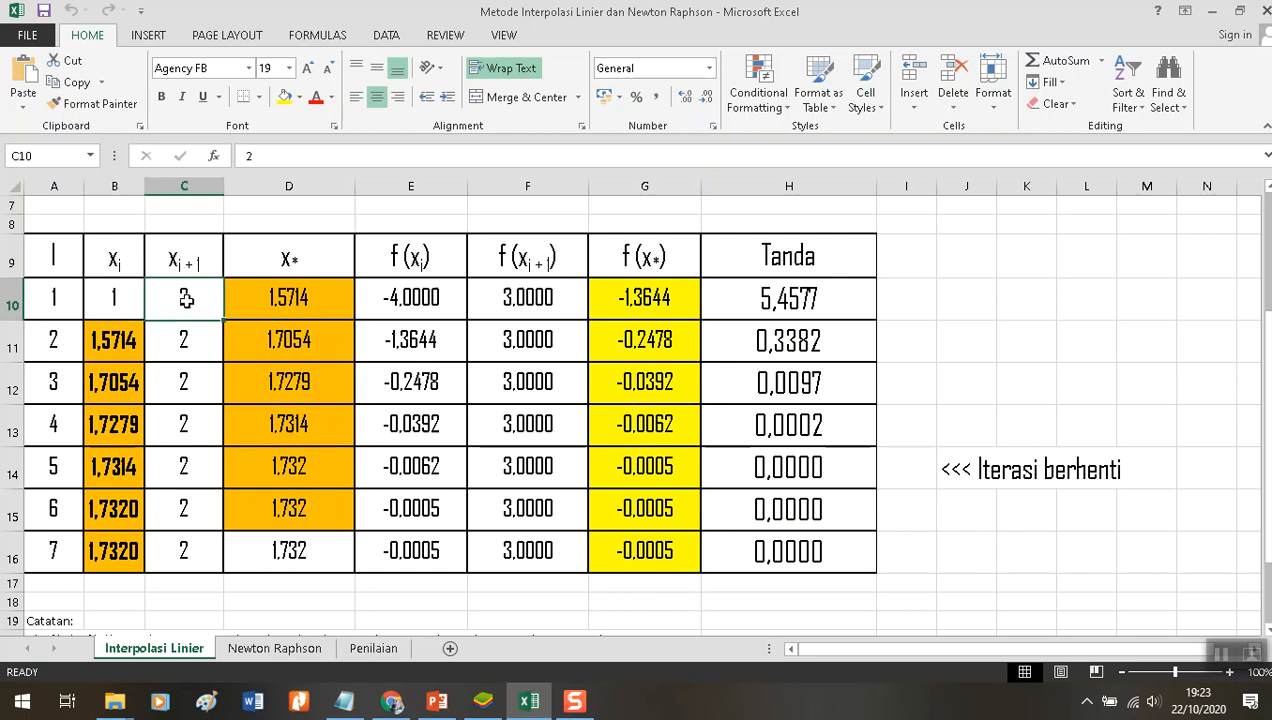
pyautogui.moveTo(108, 297); pyautogui.dragTo(181, 307)
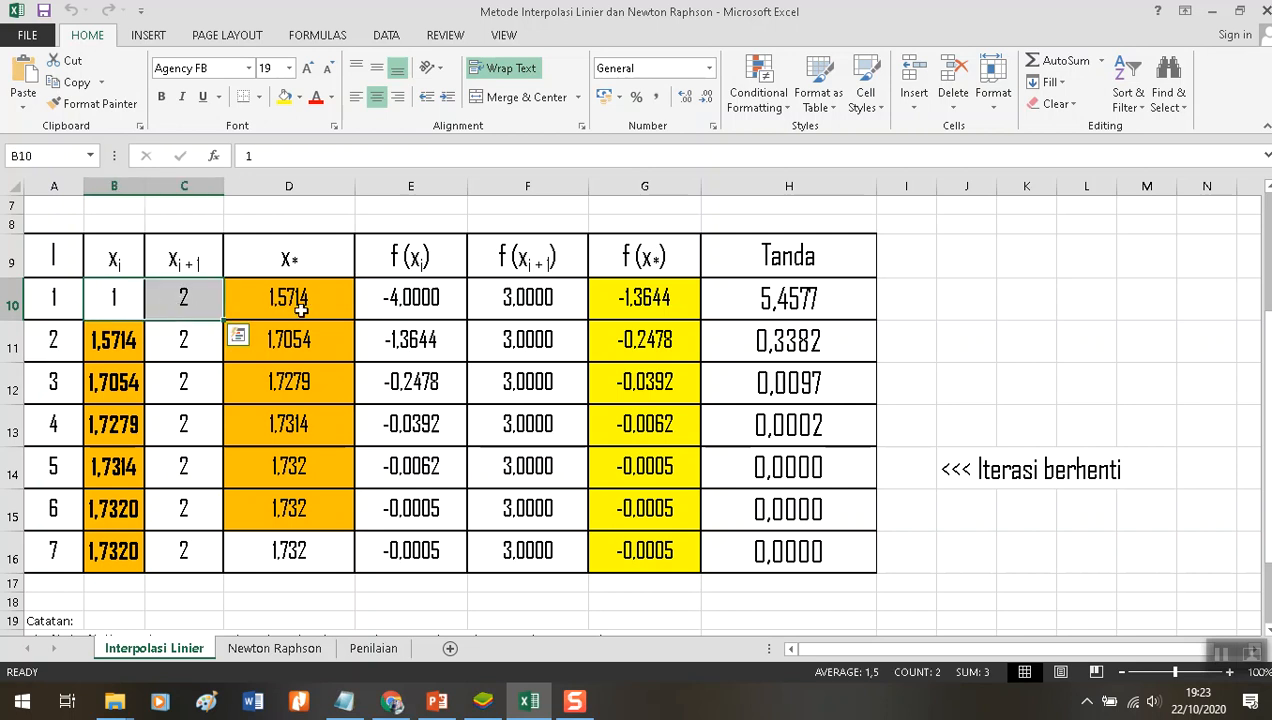
pyautogui.moveTo(308, 260); pyautogui.dragTo(306, 297)
pyautogui.click(380, 297)
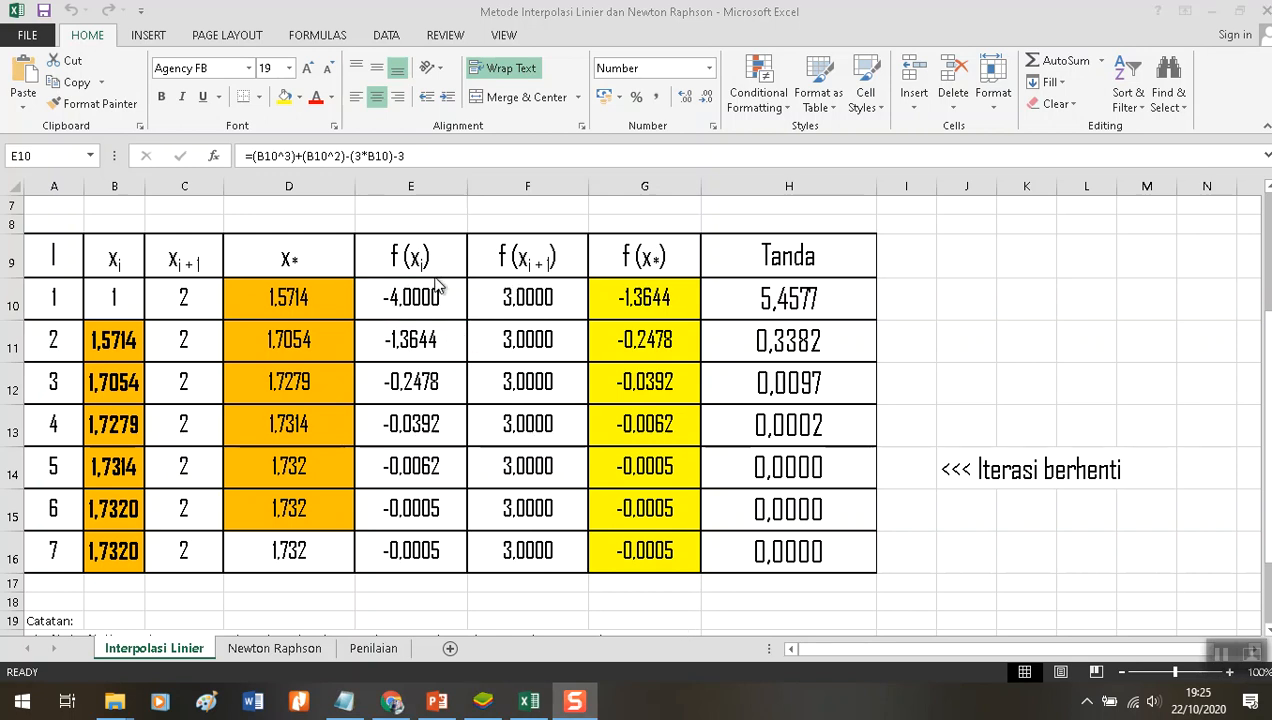
# Copy the equation f(x) = x³ + x² − 3x − 3 from slide 4 in PowerPoint into the Excel sheet, beside the table's header row.
pyautogui.click(452, 710)
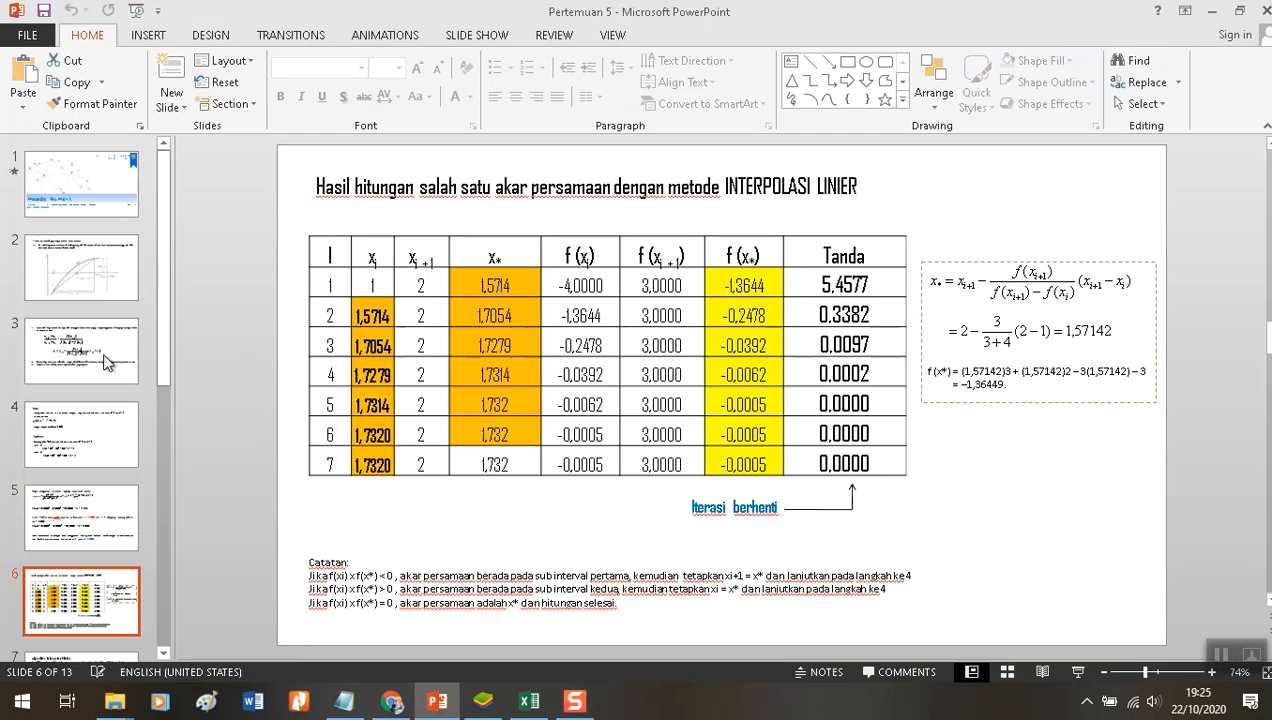
pyautogui.click(81, 517)
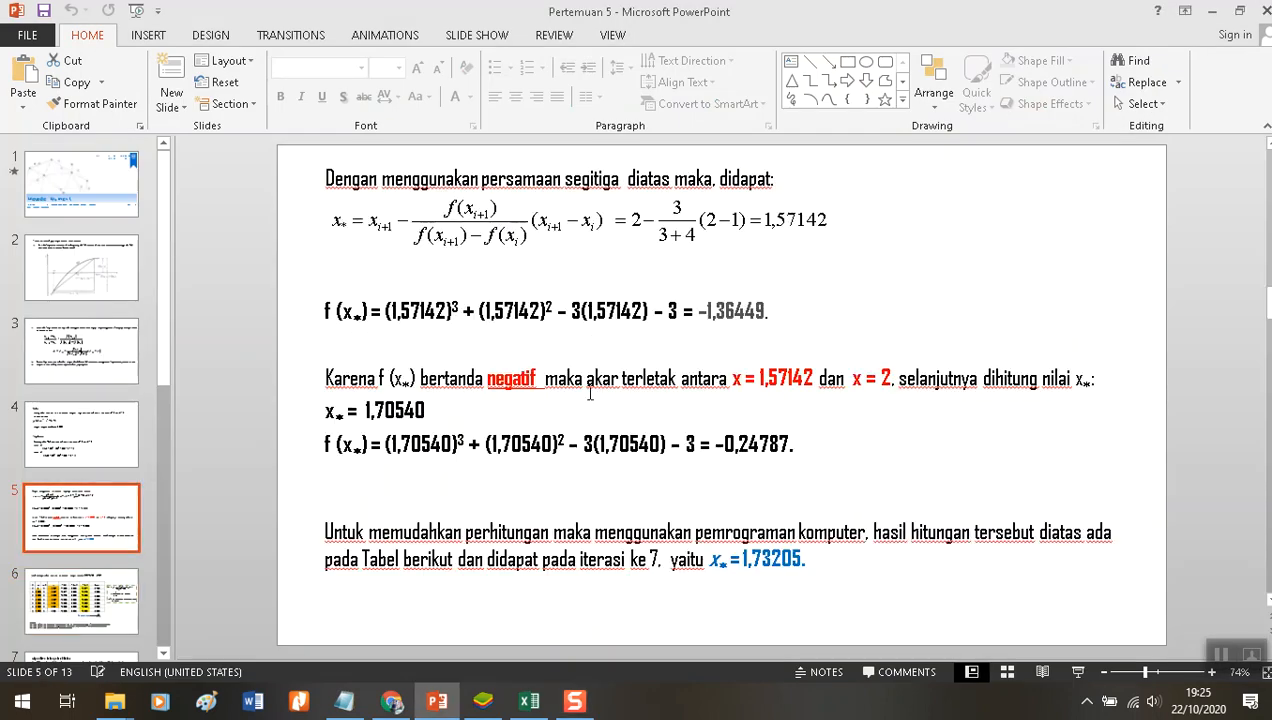
pyautogui.click(105, 442)
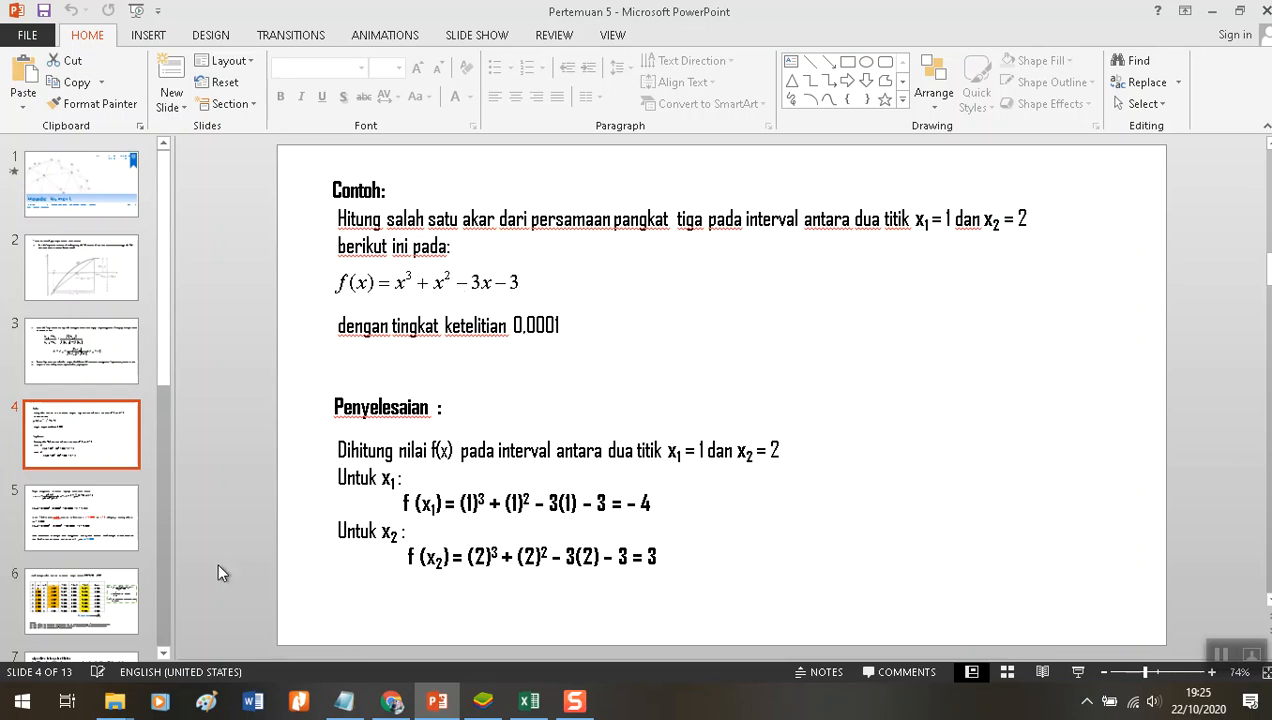
pyautogui.click(530, 702)
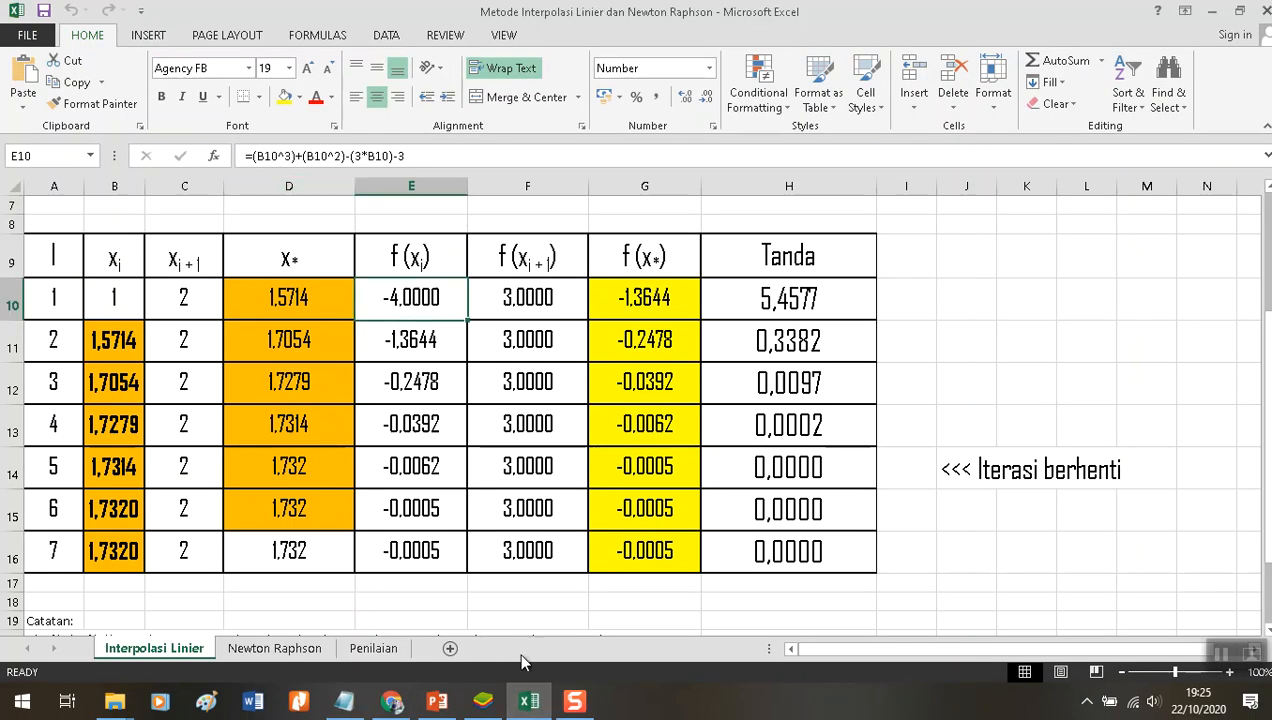
pyautogui.click(437, 702)
pyautogui.click(430, 268)
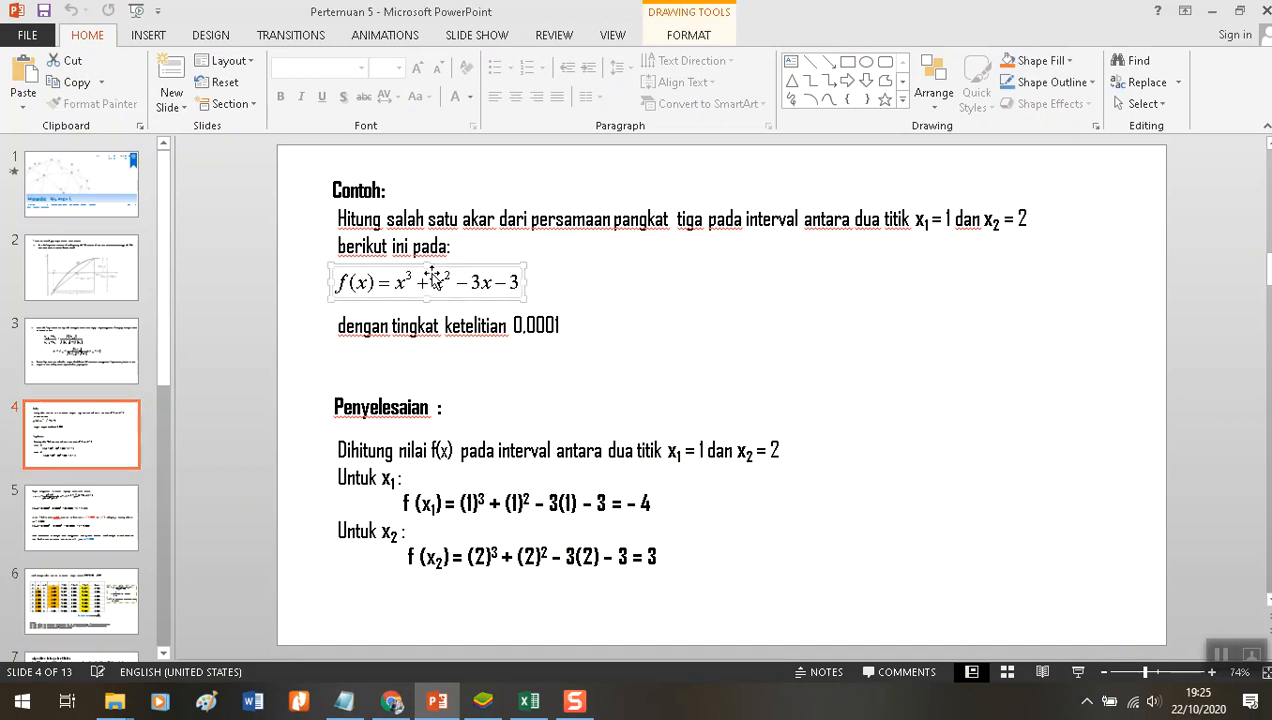
pyautogui.click(535, 700)
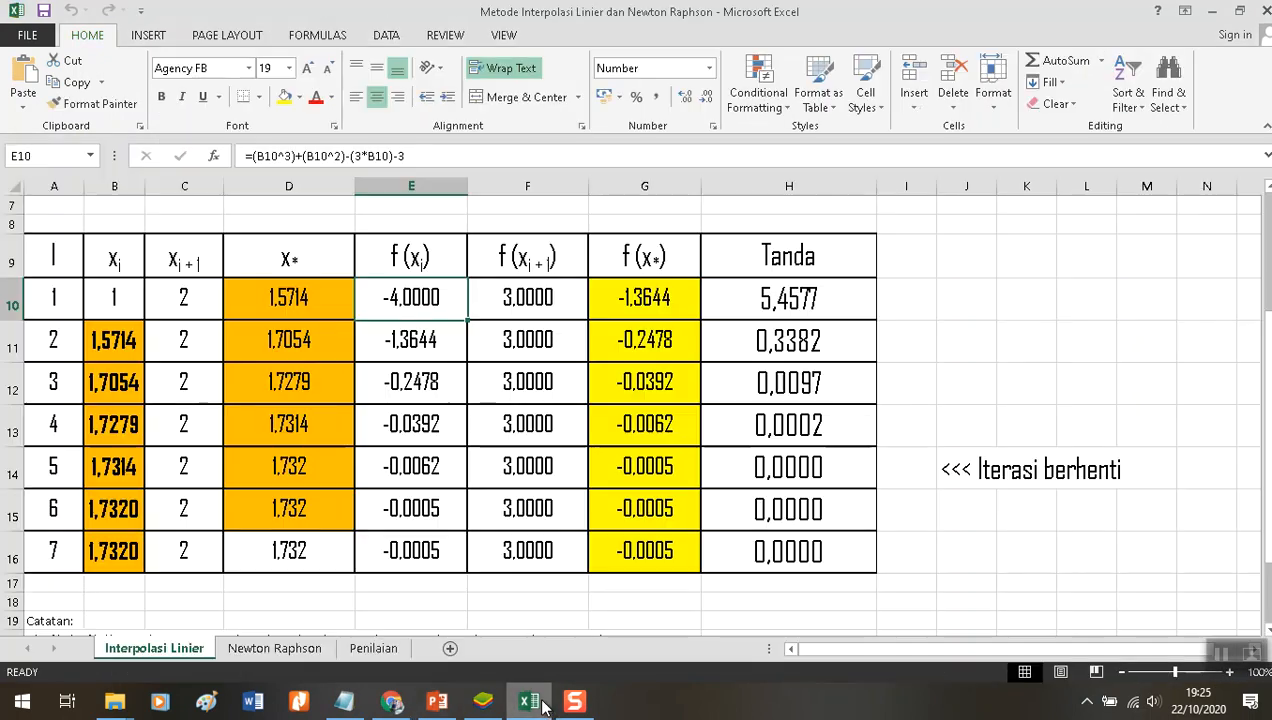
pyautogui.hotkey('ctrl', 'v')
pyautogui.moveTo(487, 302); pyautogui.dragTo(1077, 258)
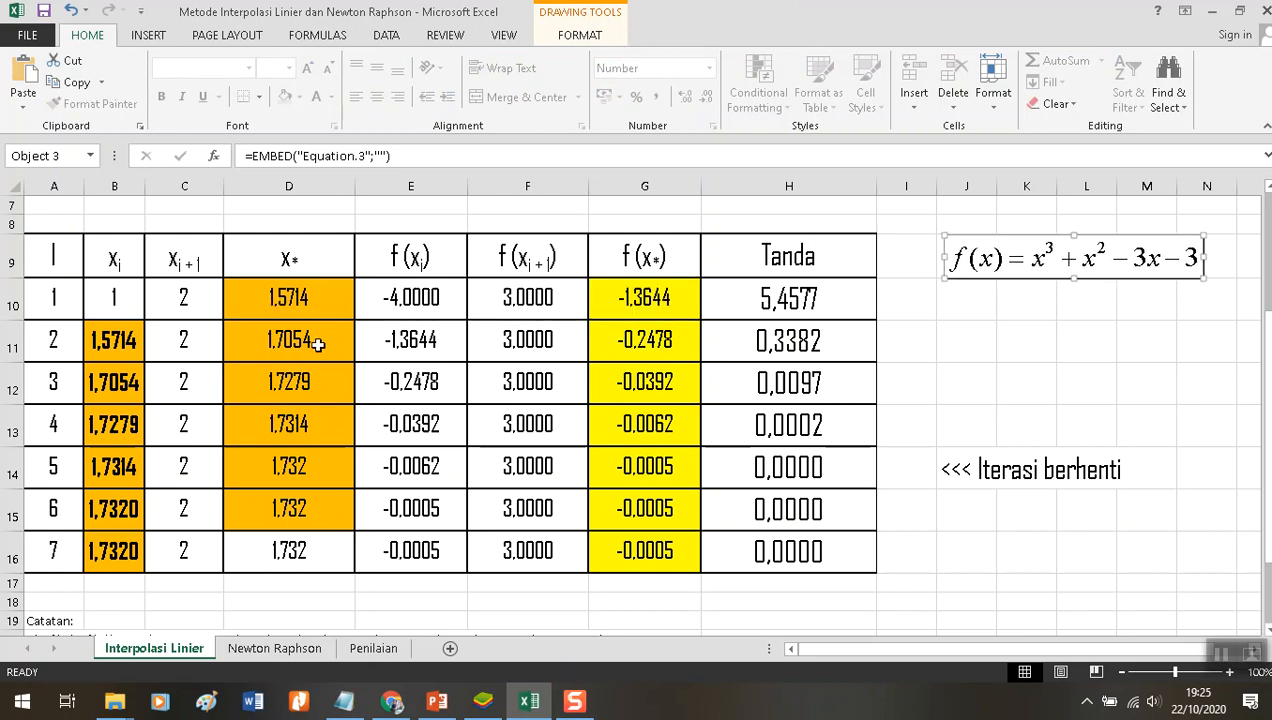
# Inspect the first iteration's inputs and its formulas for f(xi), f(xi+1), x* and f(x*).
pyautogui.click(134, 297)
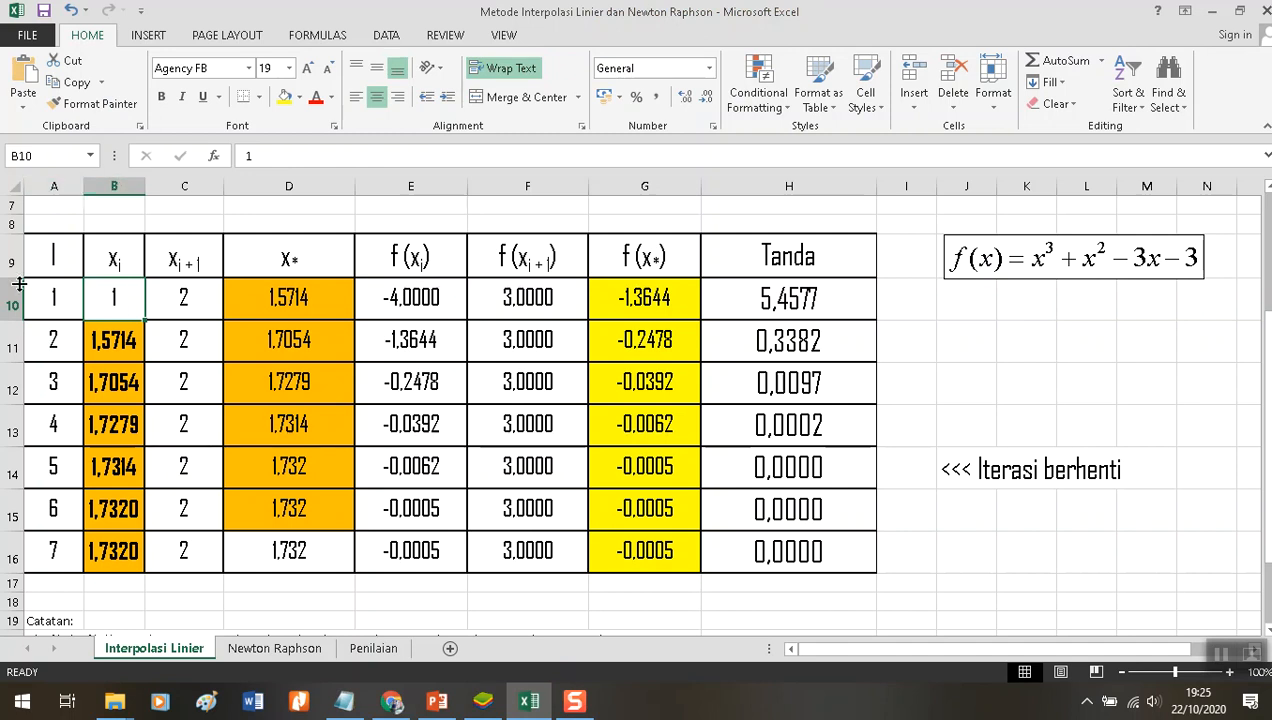
pyautogui.click(428, 293)
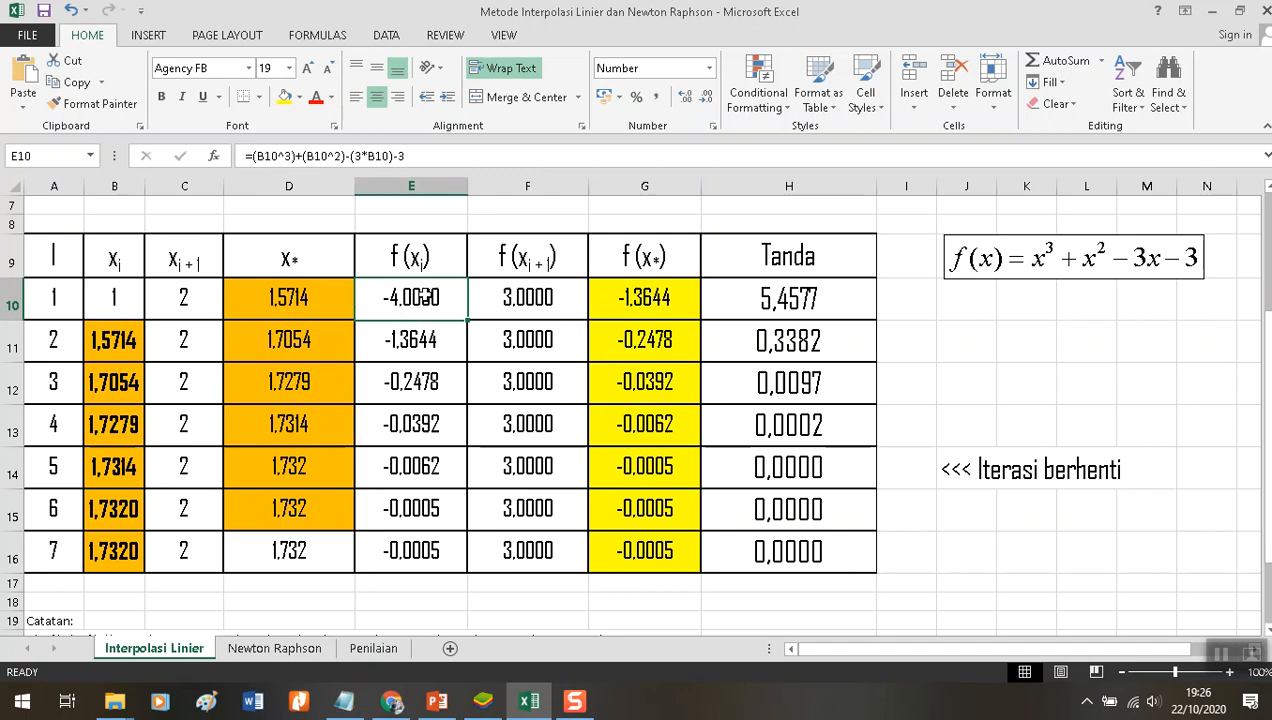
pyautogui.click(508, 299)
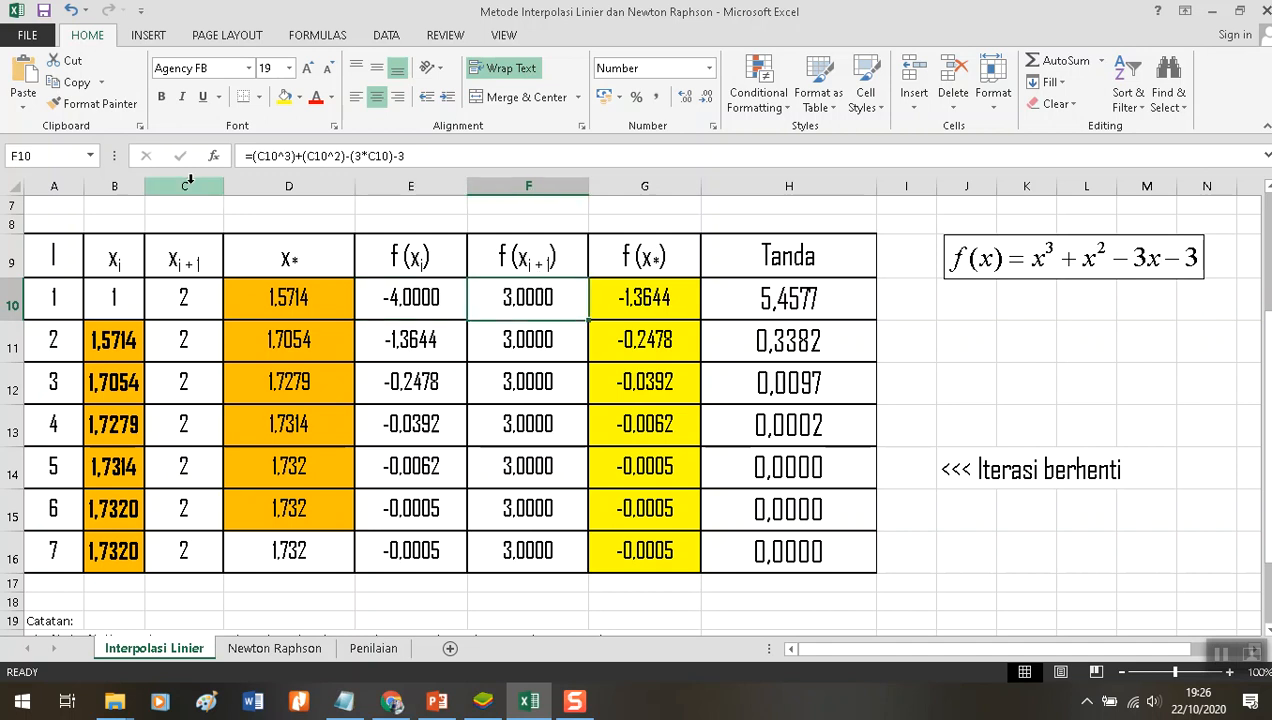
pyautogui.click(175, 288)
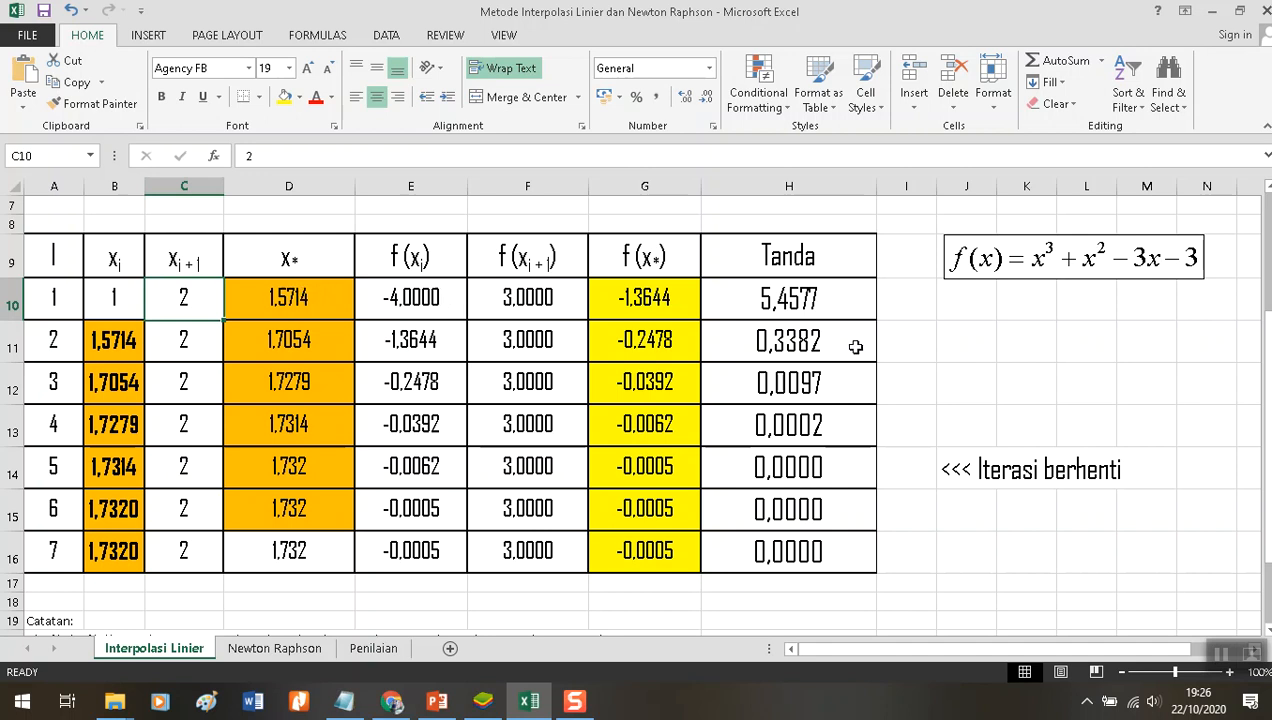
pyautogui.click(306, 297)
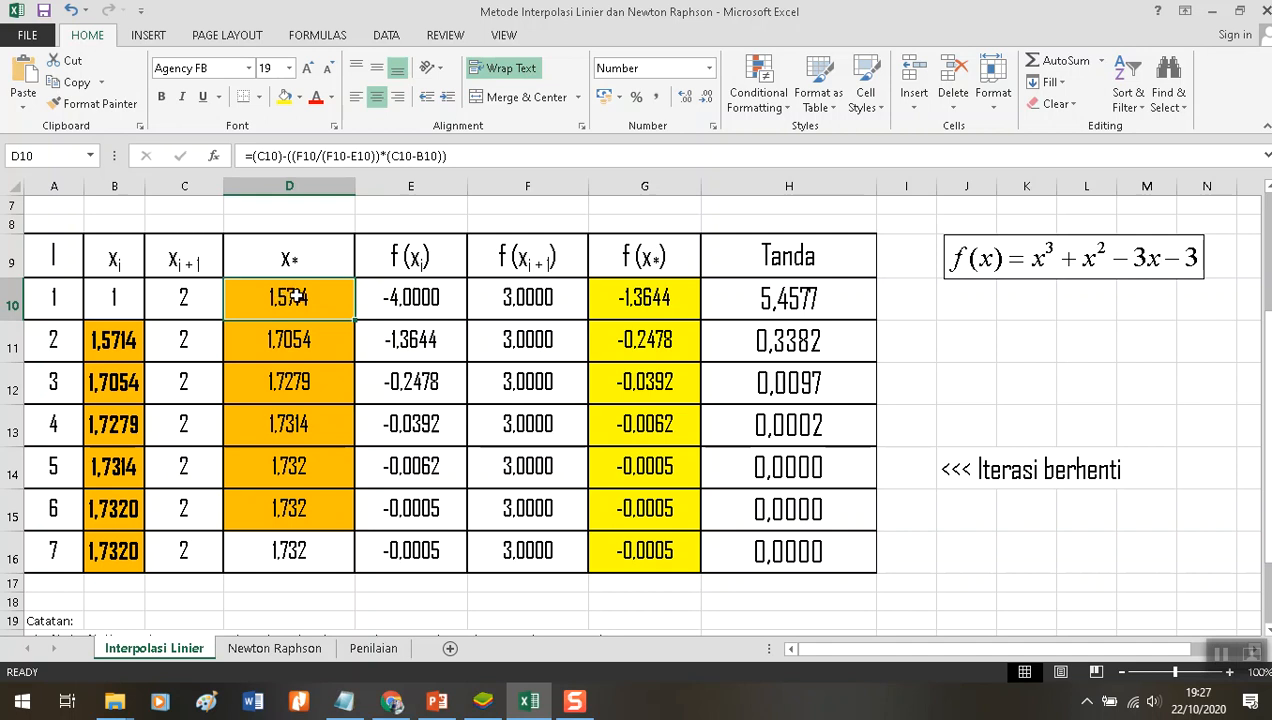
pyautogui.click(667, 301)
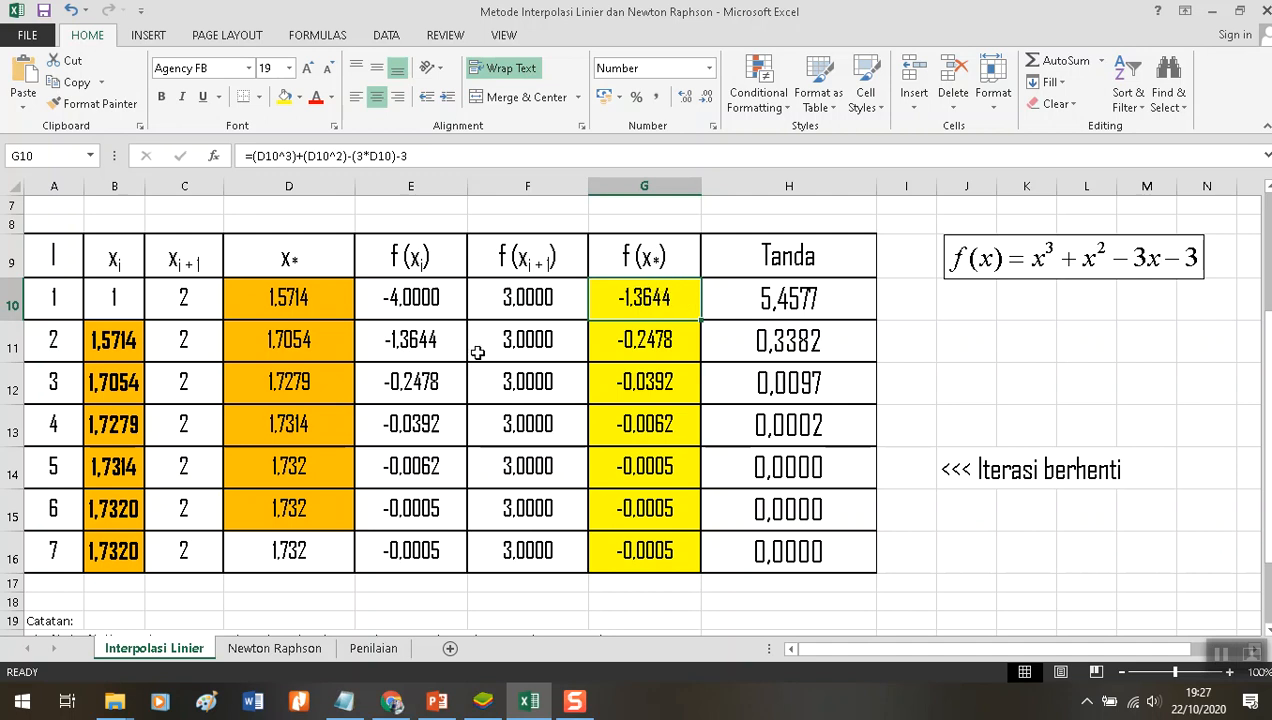
# Read the sign rules under Catatan below the table and compare them with the iteration rows and the x* equation.
pyautogui.scroll(-2, 470, 350)
pyautogui.click(58, 438)
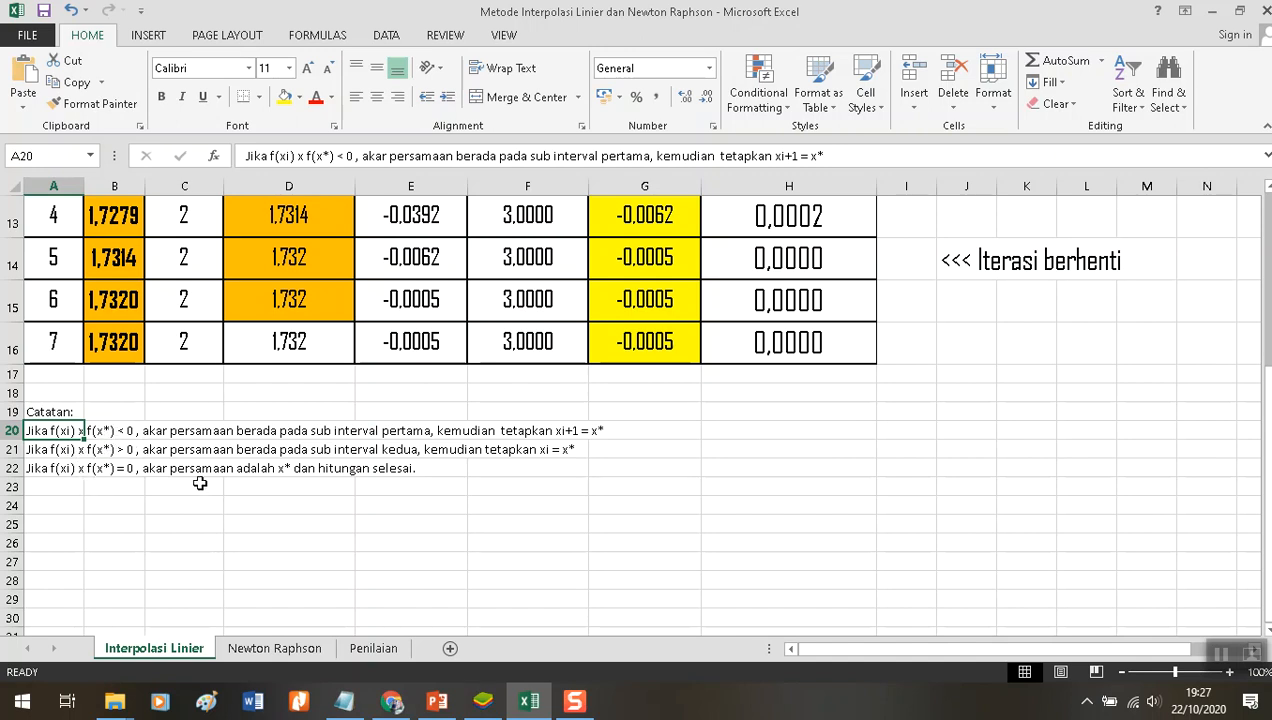
pyautogui.scroll(3, 246, 470)
pyautogui.scroll(-1, 692, 423)
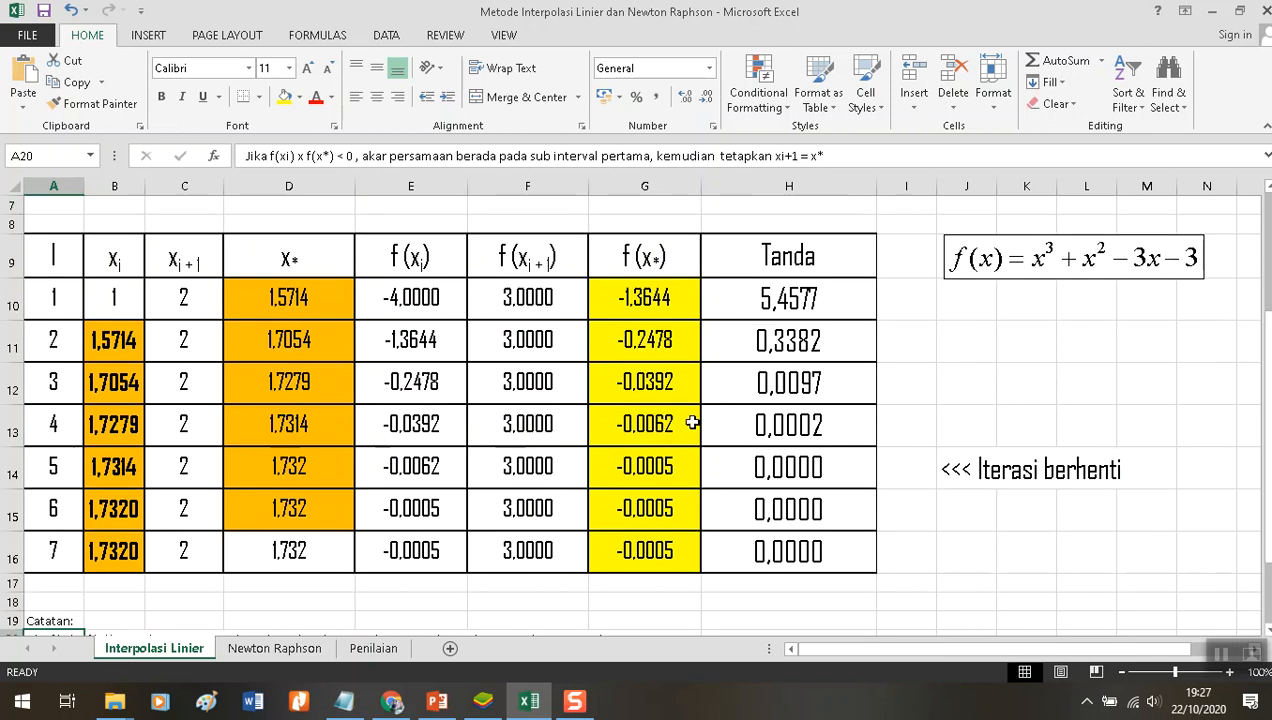
pyautogui.scroll(-2, 692, 423)
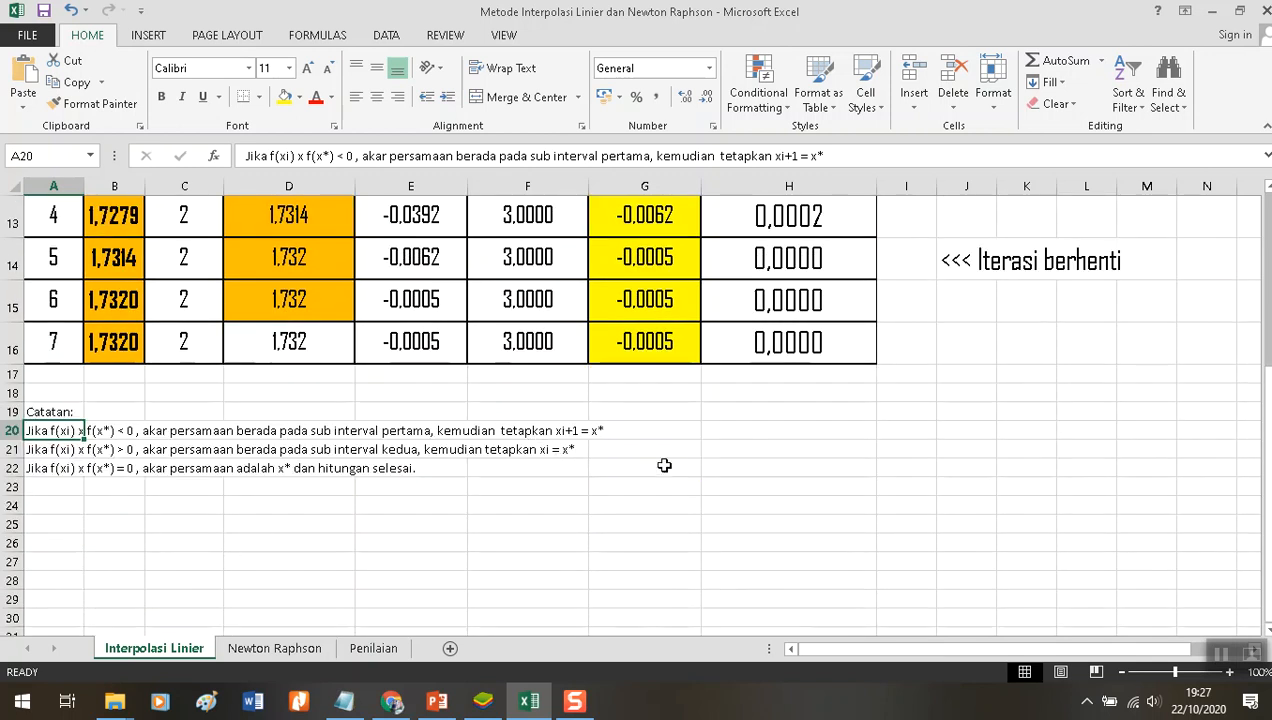
pyautogui.scroll(2, 664, 465)
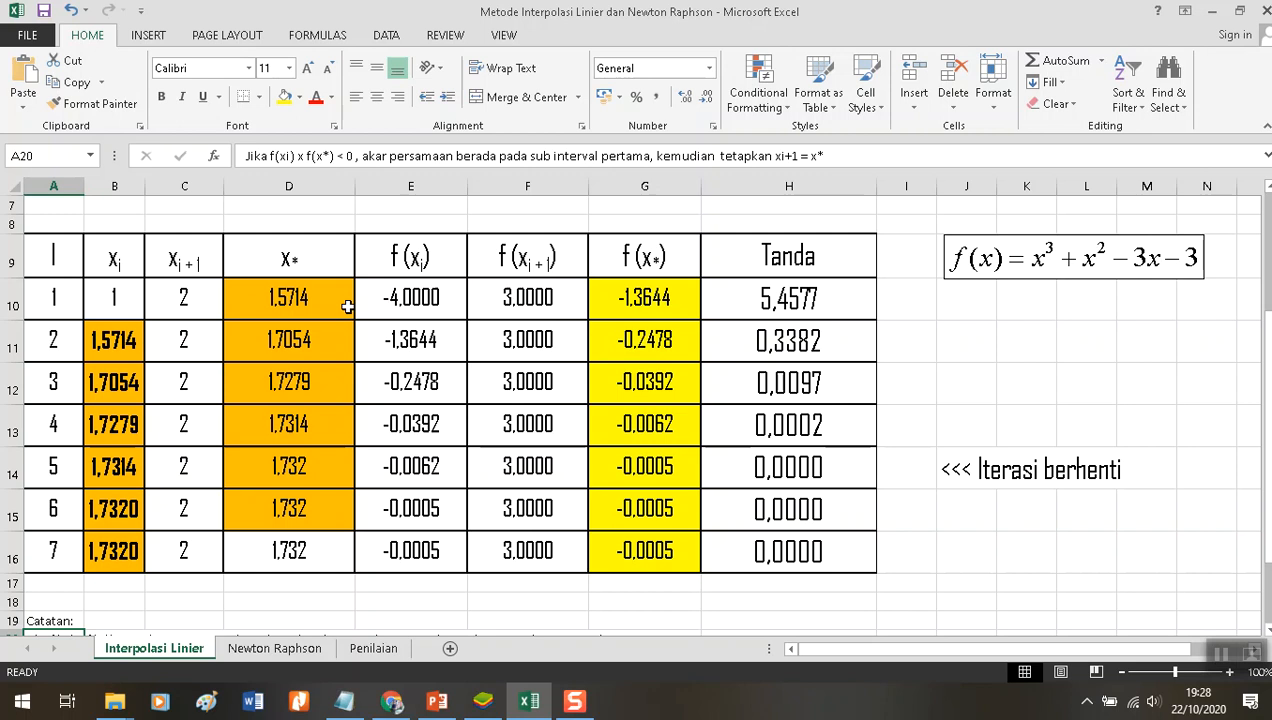
pyautogui.scroll(-2, 303, 438)
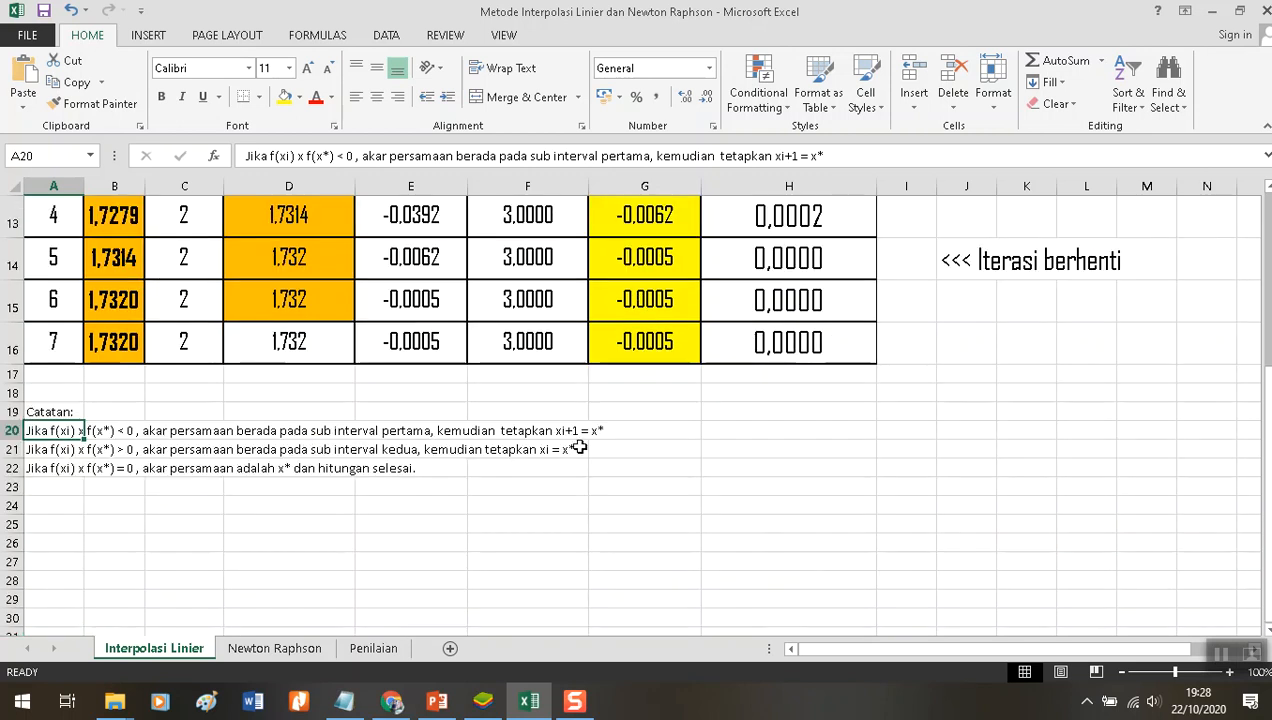
pyautogui.scroll(4, 520, 447)
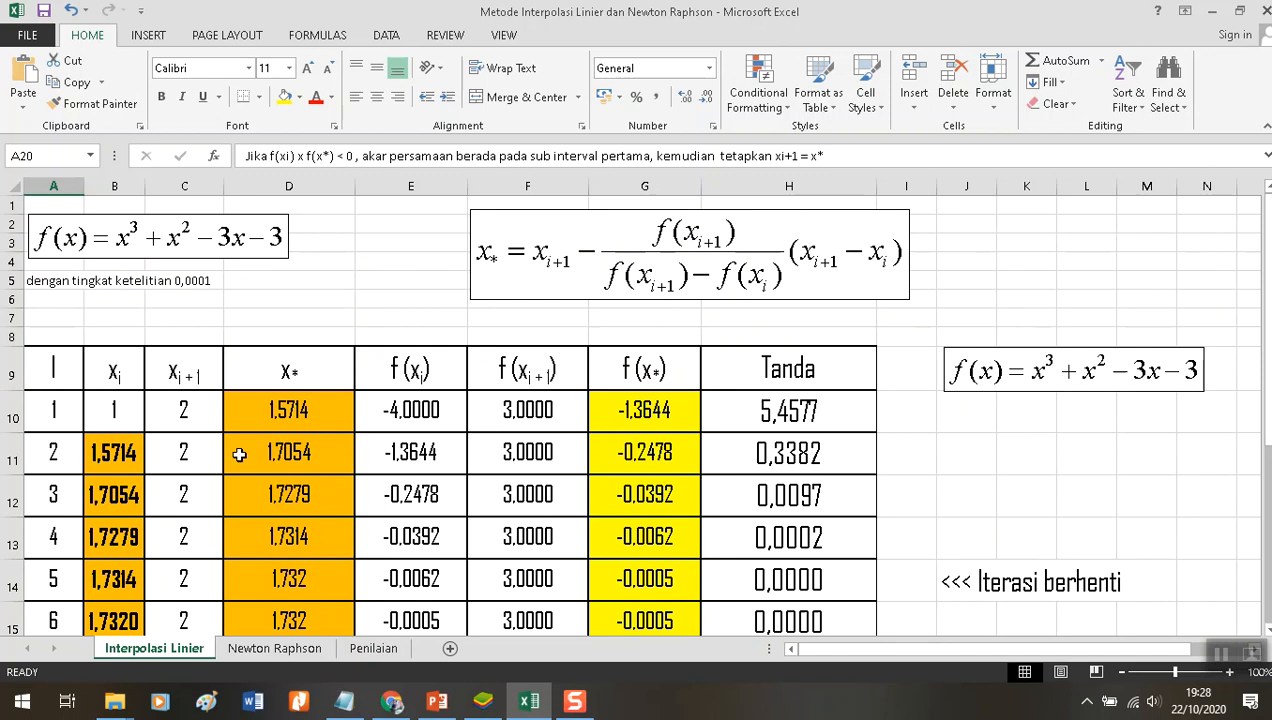
pyautogui.scroll(-2, 165, 485)
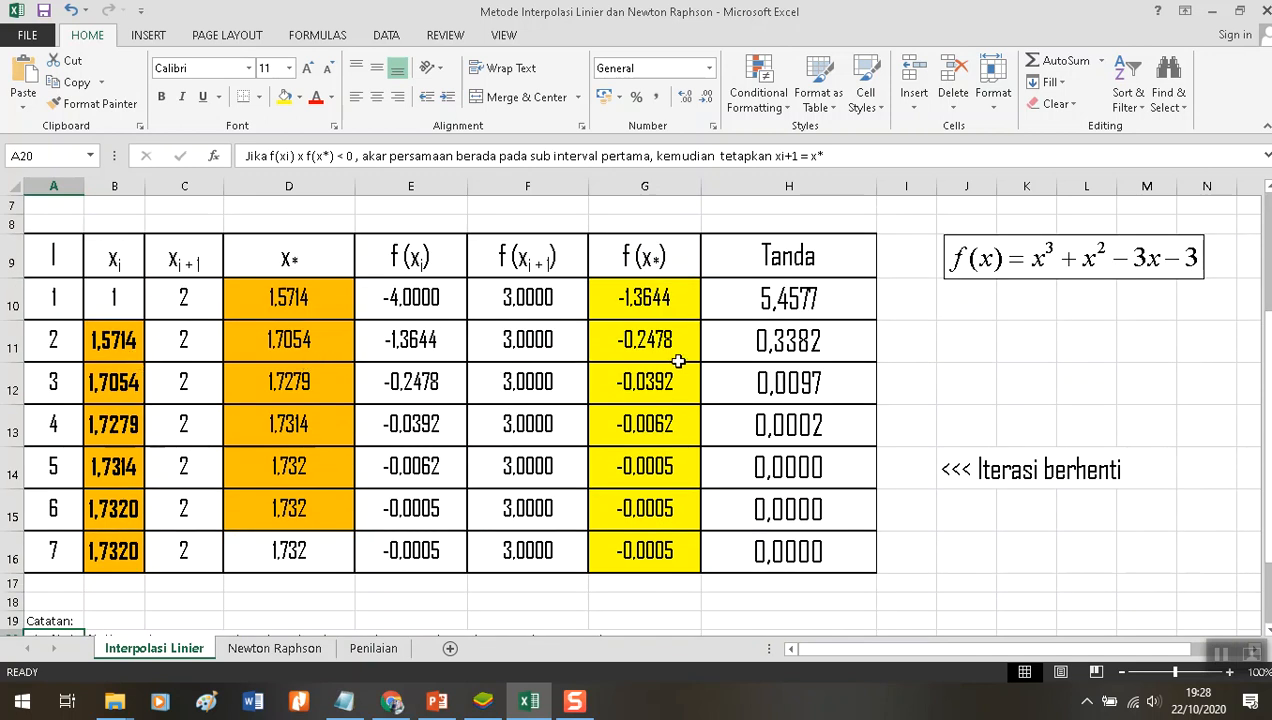
# Inspect the Tanda formulas of iterations 2 and 5 and the xi references of iterations 2 and 7.
pyautogui.click(783, 337)
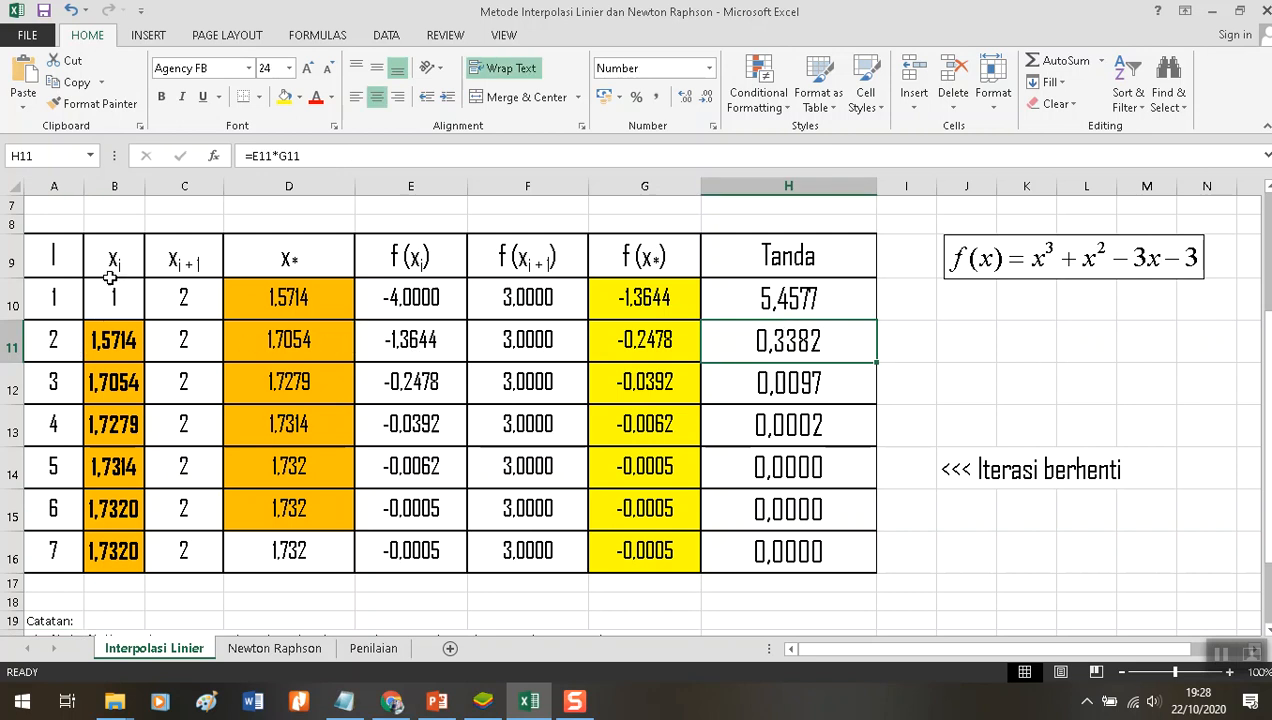
pyautogui.click(117, 342)
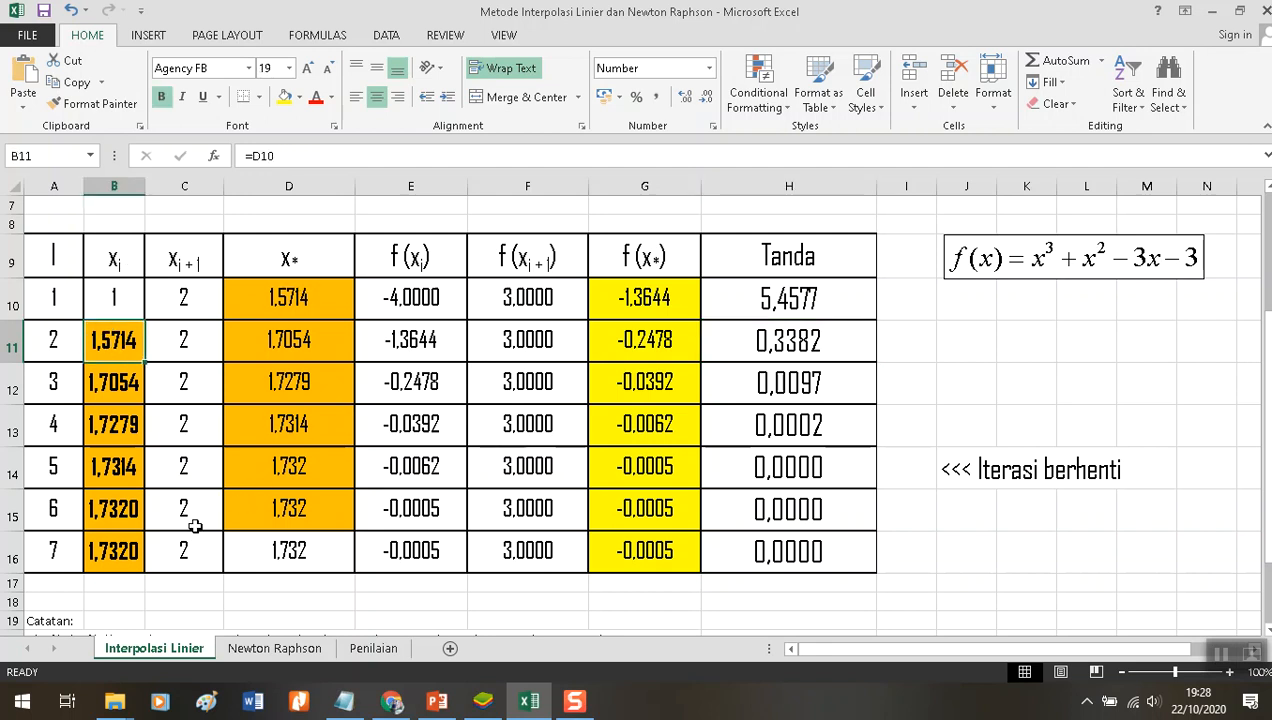
pyautogui.click(117, 552)
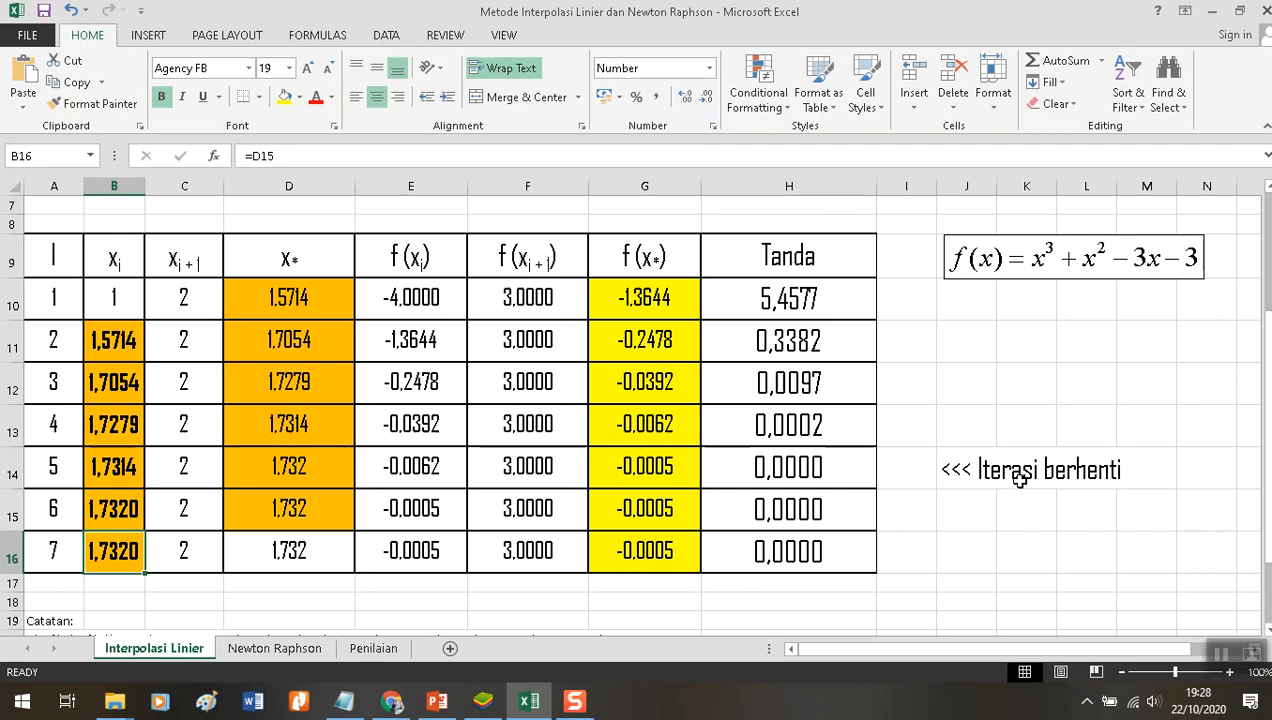
pyautogui.click(801, 462)
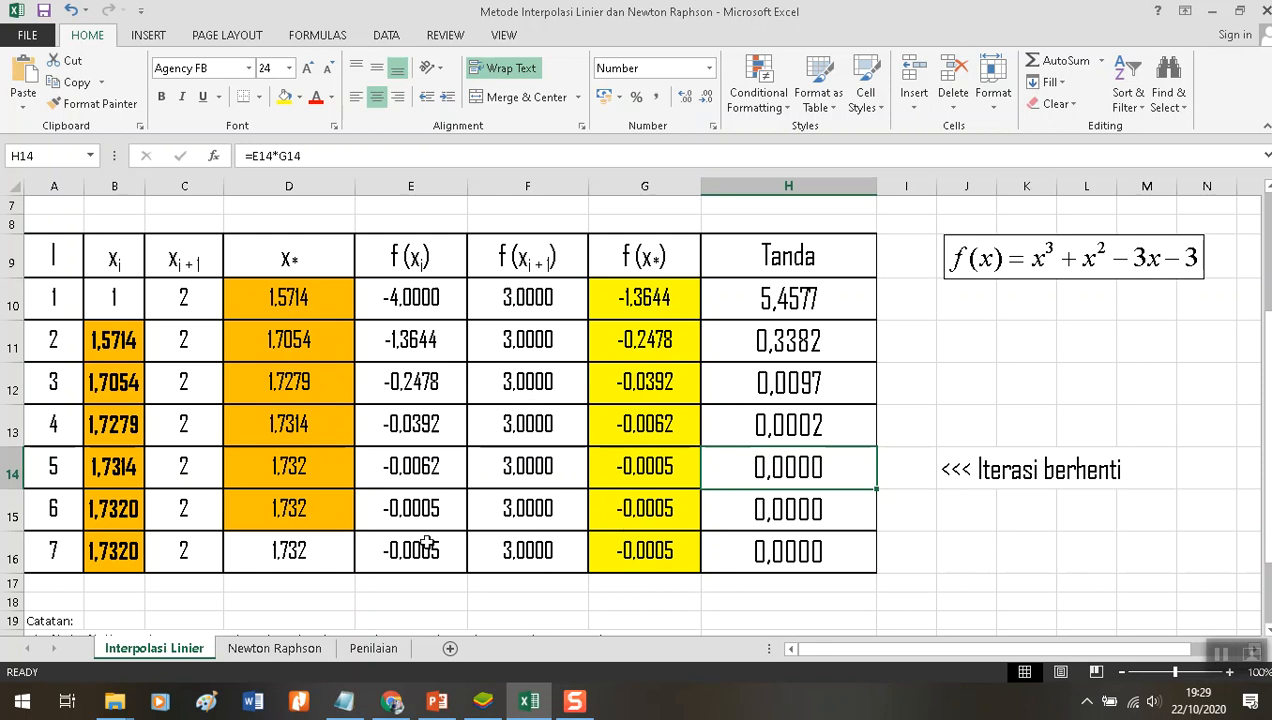
# Switch to PowerPoint and view the Newton-Raphson result table on slide 11.
pyautogui.click(1222, 655)
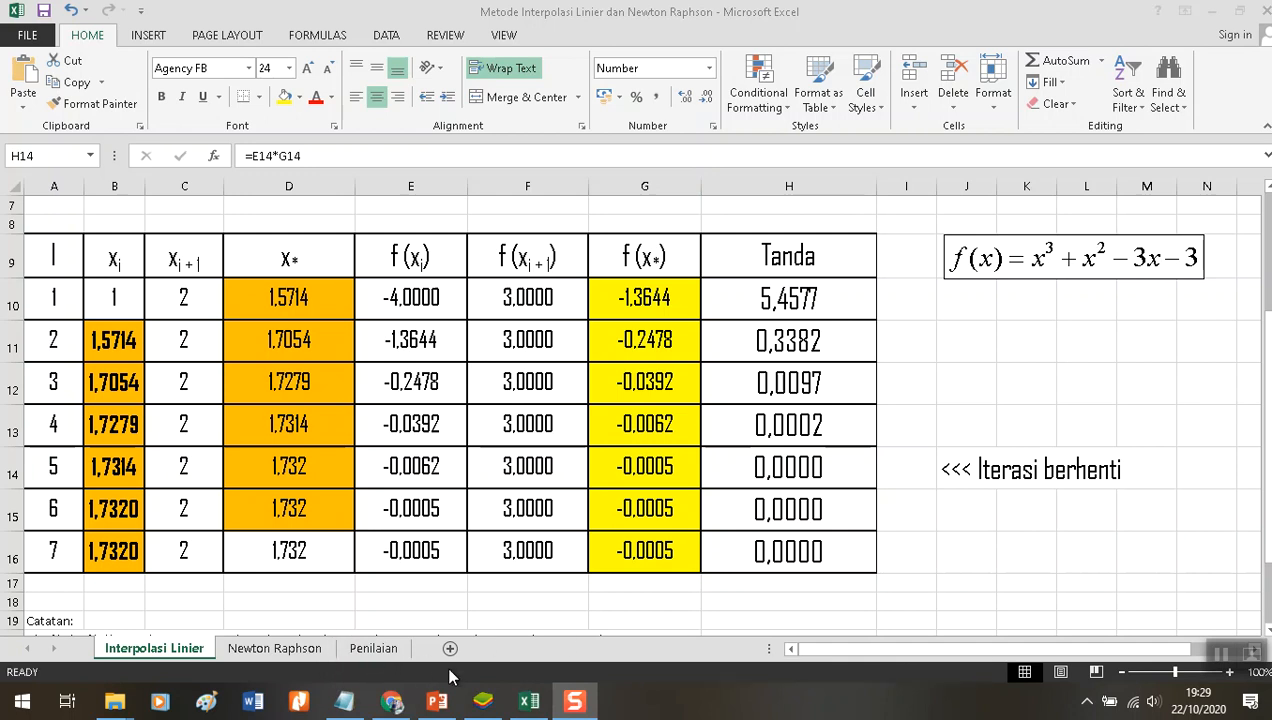
pyautogui.click(436, 700)
pyautogui.scroll(-5, 104, 513)
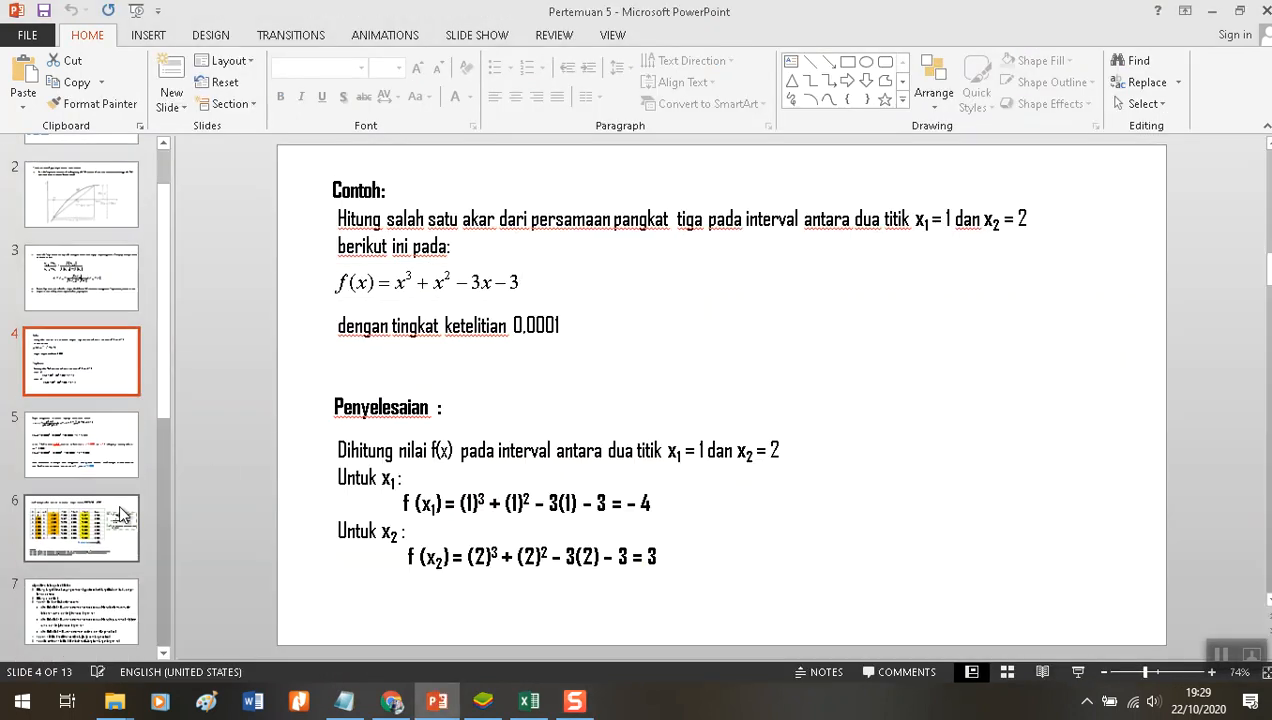
pyautogui.scroll(-3, 104, 513)
pyautogui.click(104, 500)
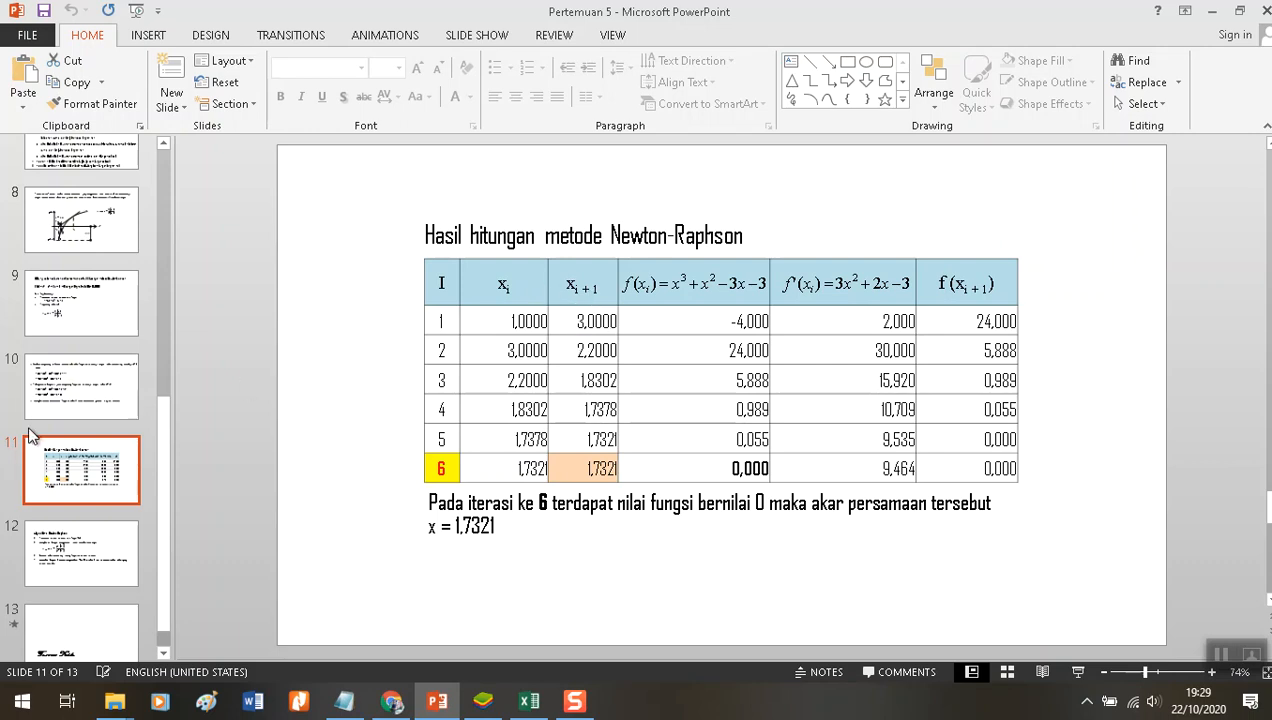
# Copy the Newton-Raphson equation for x(i+1) from slide 9 into Excel's Newton Raphson sheet, beside the table's header row.
pyautogui.click(50, 330)
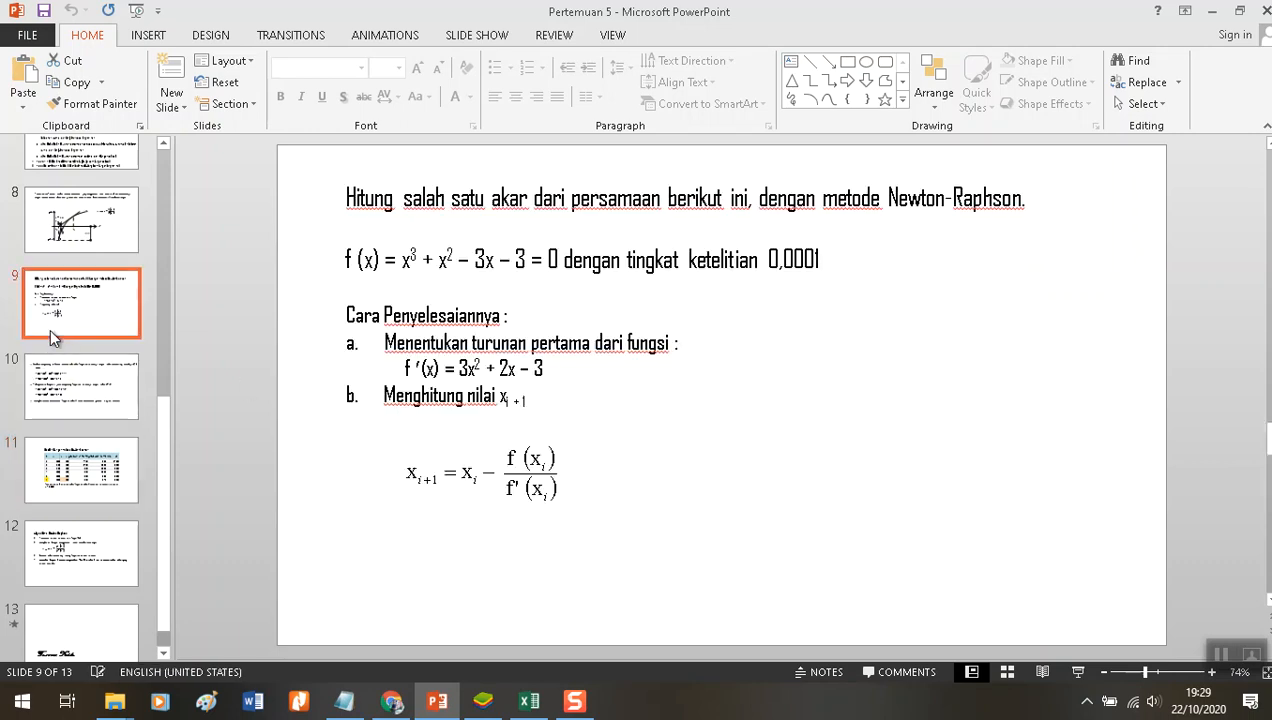
pyautogui.click(477, 462)
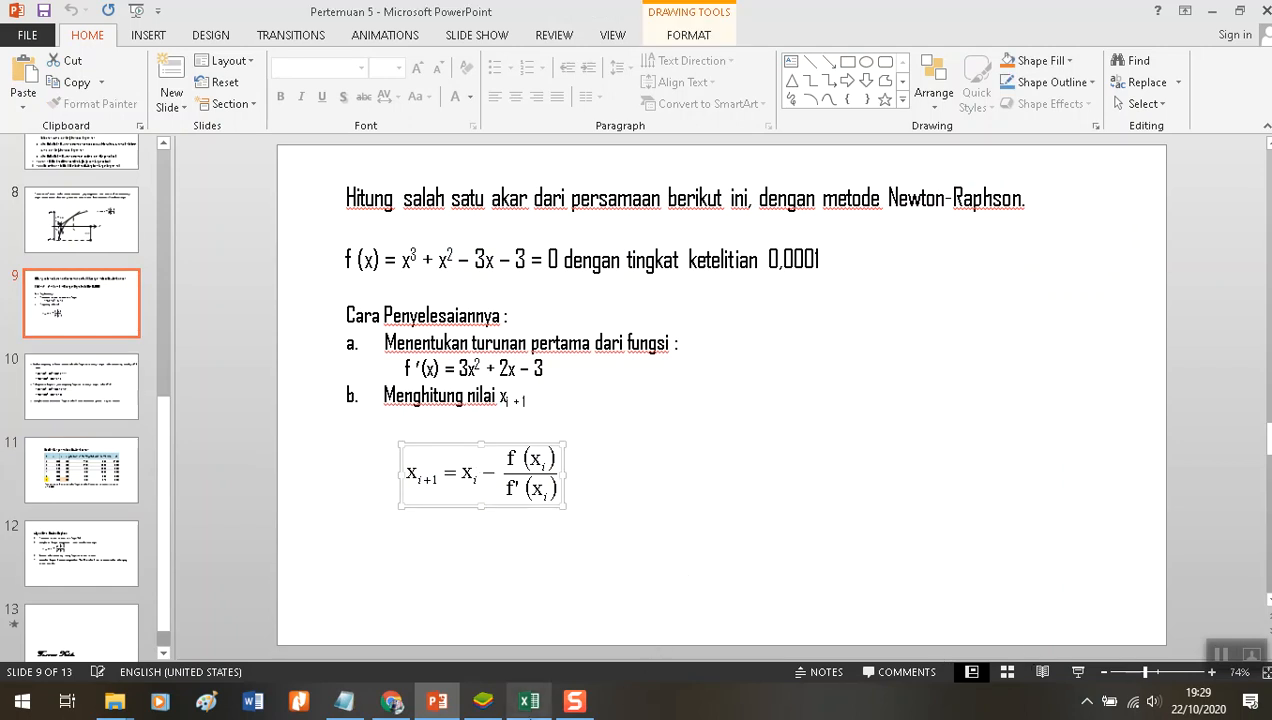
pyautogui.click(529, 701)
pyautogui.click(285, 648)
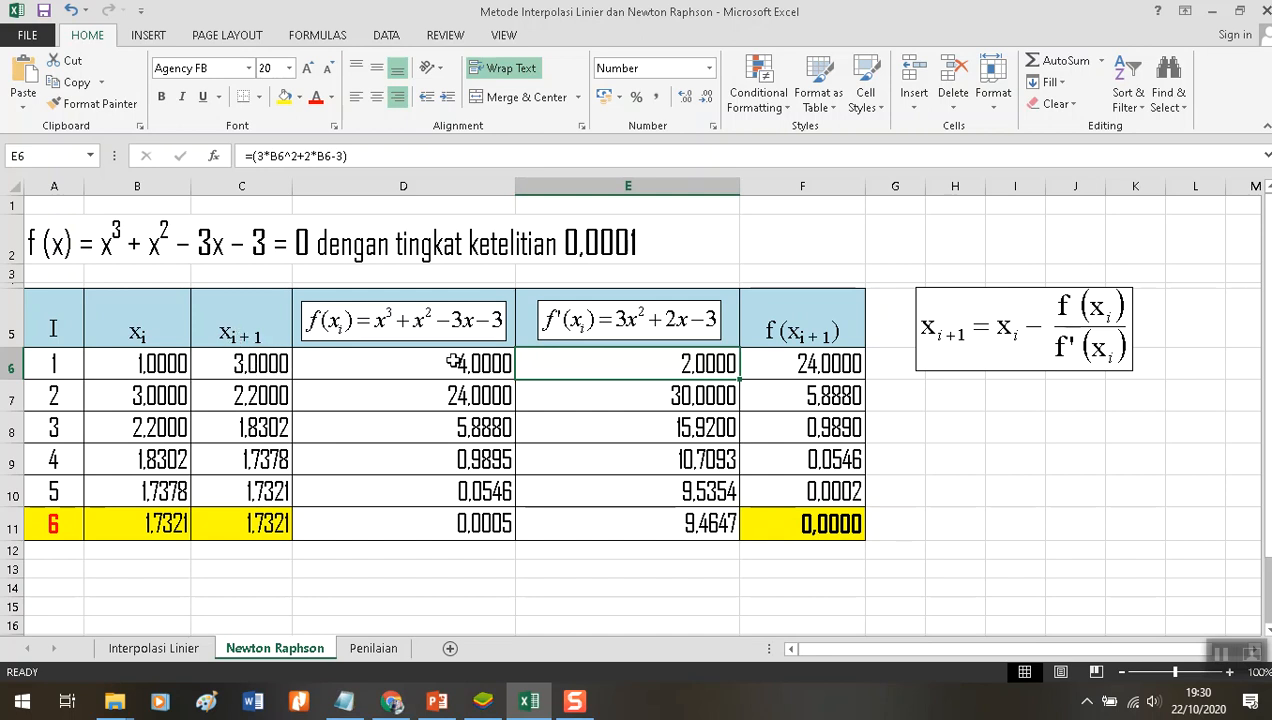
# Inspect the first iteration's formulas for f(xi), f'(xi), xi+1 and f(xi+1) in the Newton-Raphson table.
pyautogui.click(463, 358)
pyautogui.click(645, 364)
pyautogui.click(406, 368)
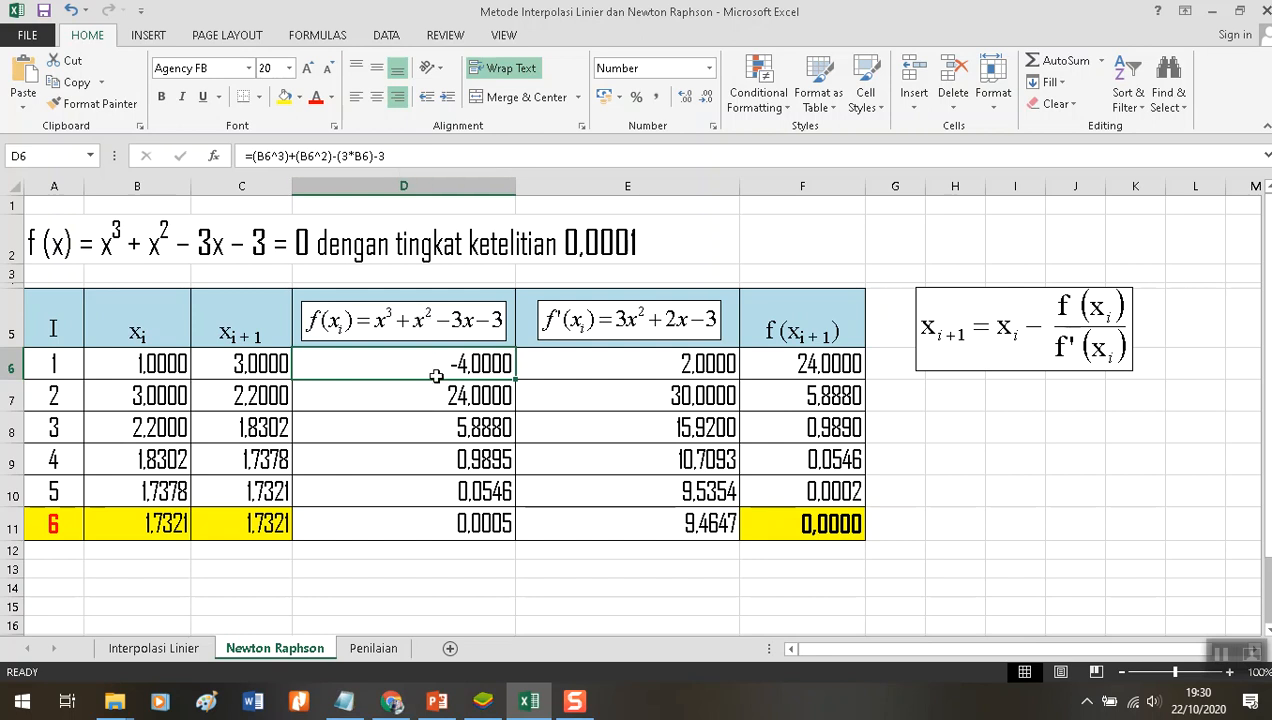
pyautogui.click(610, 365)
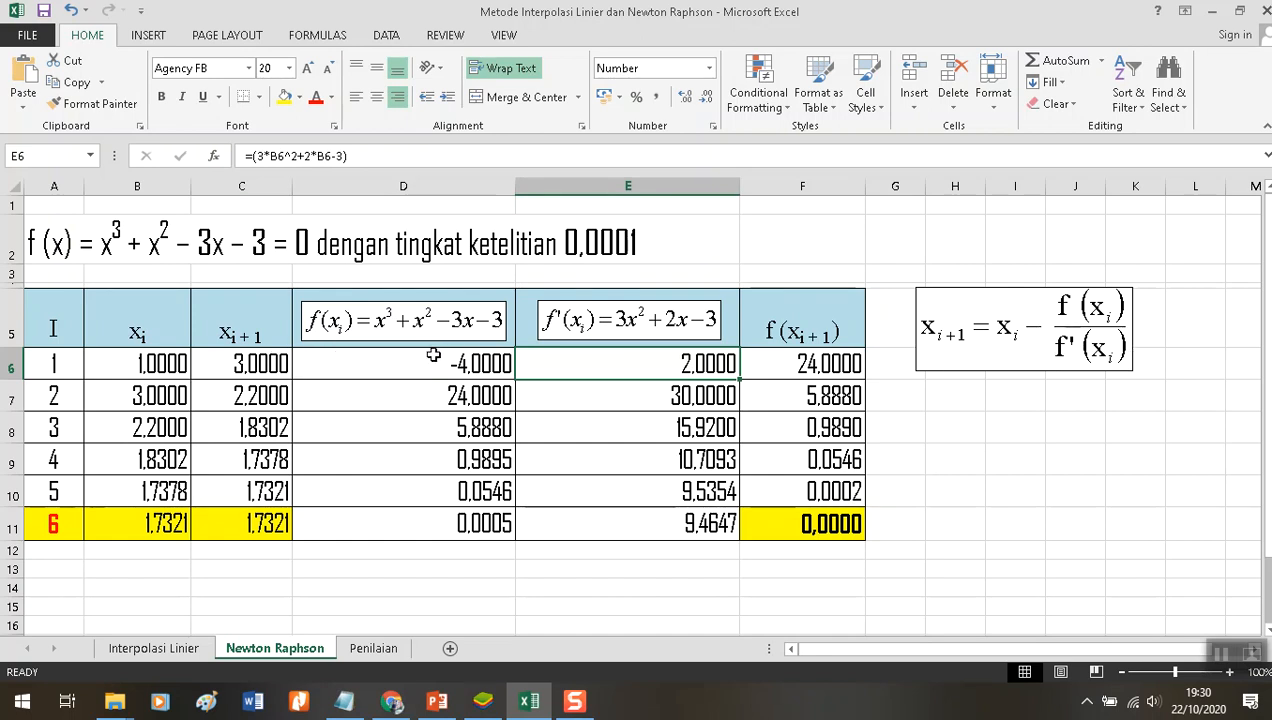
pyautogui.click(220, 353)
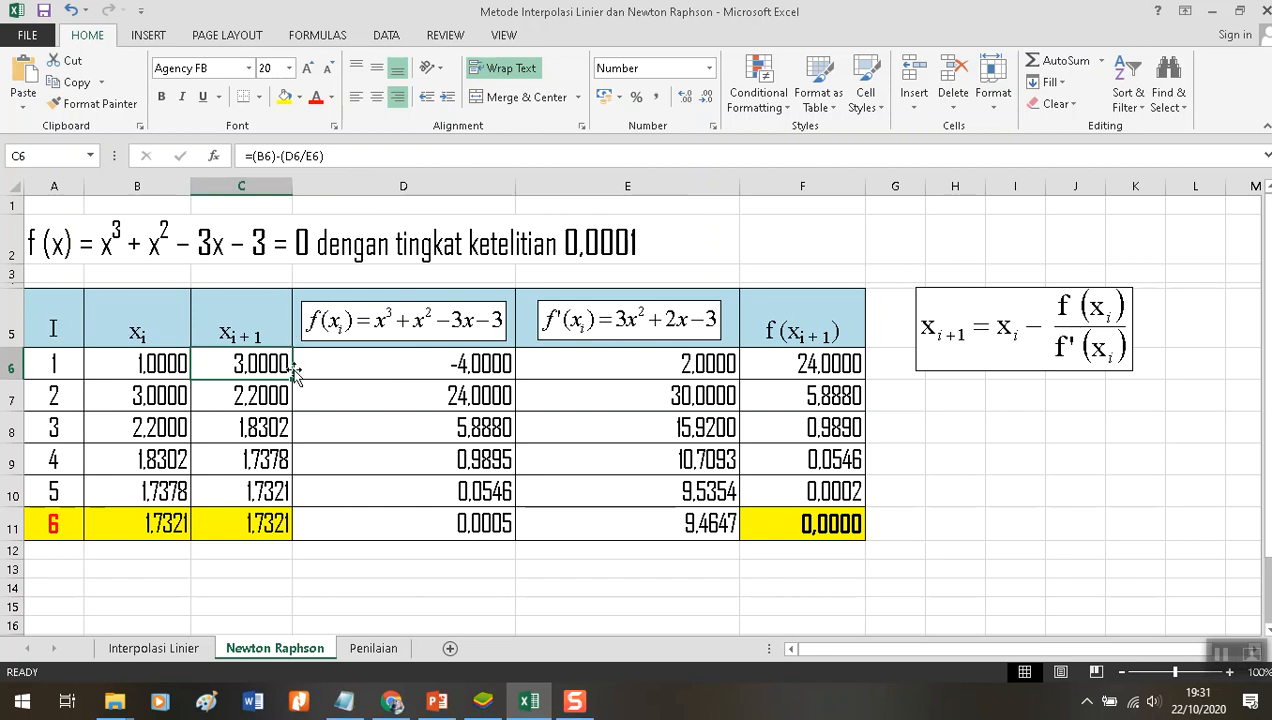
pyautogui.click(843, 370)
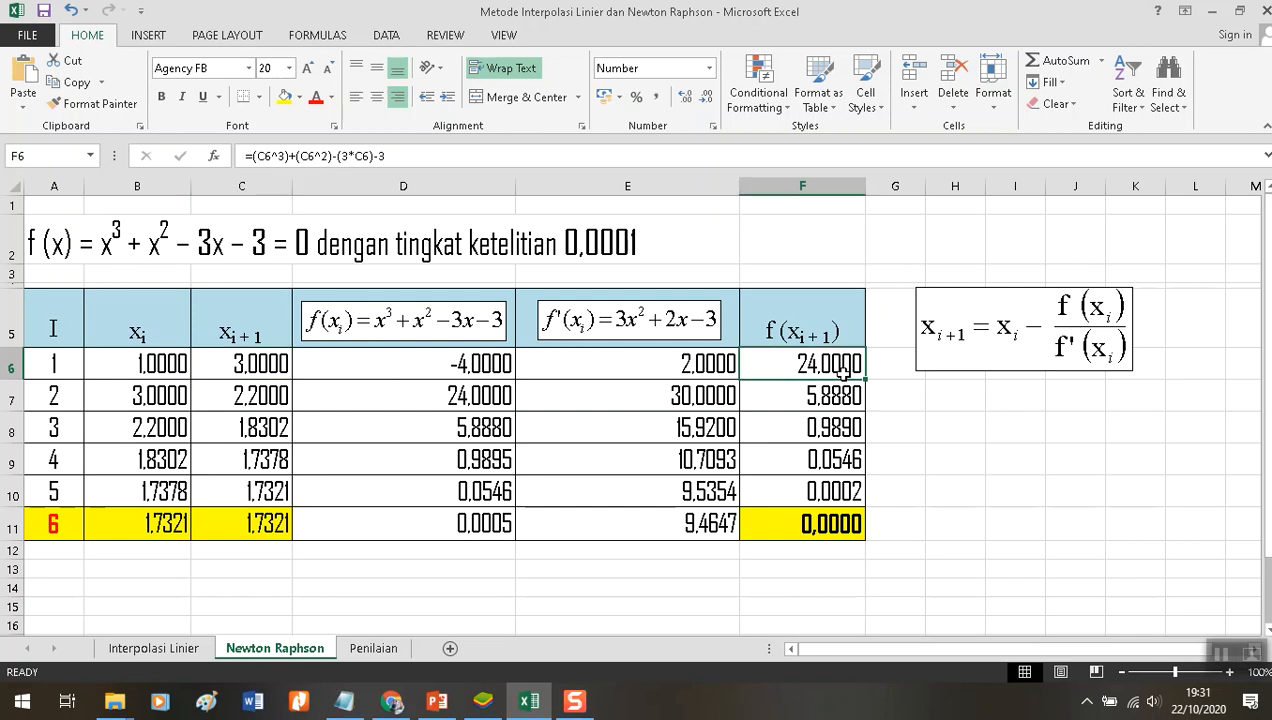
# Copy the note "<<< Iterasi berhenti" from the Interpolasi Linier sheet to cell H11 of the Newton Raphson sheet, beside iteration 6.
pyautogui.click(157, 646)
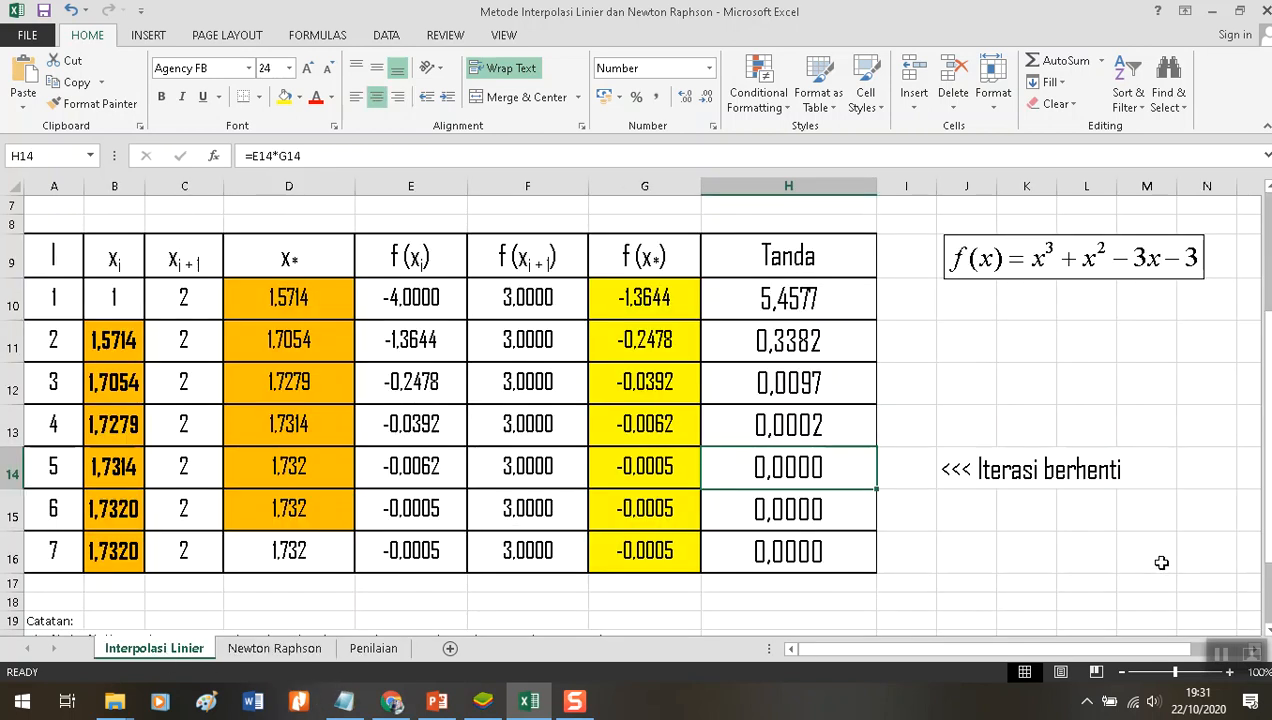
pyautogui.click(968, 462)
pyautogui.hotkey('ctrl', 'c')
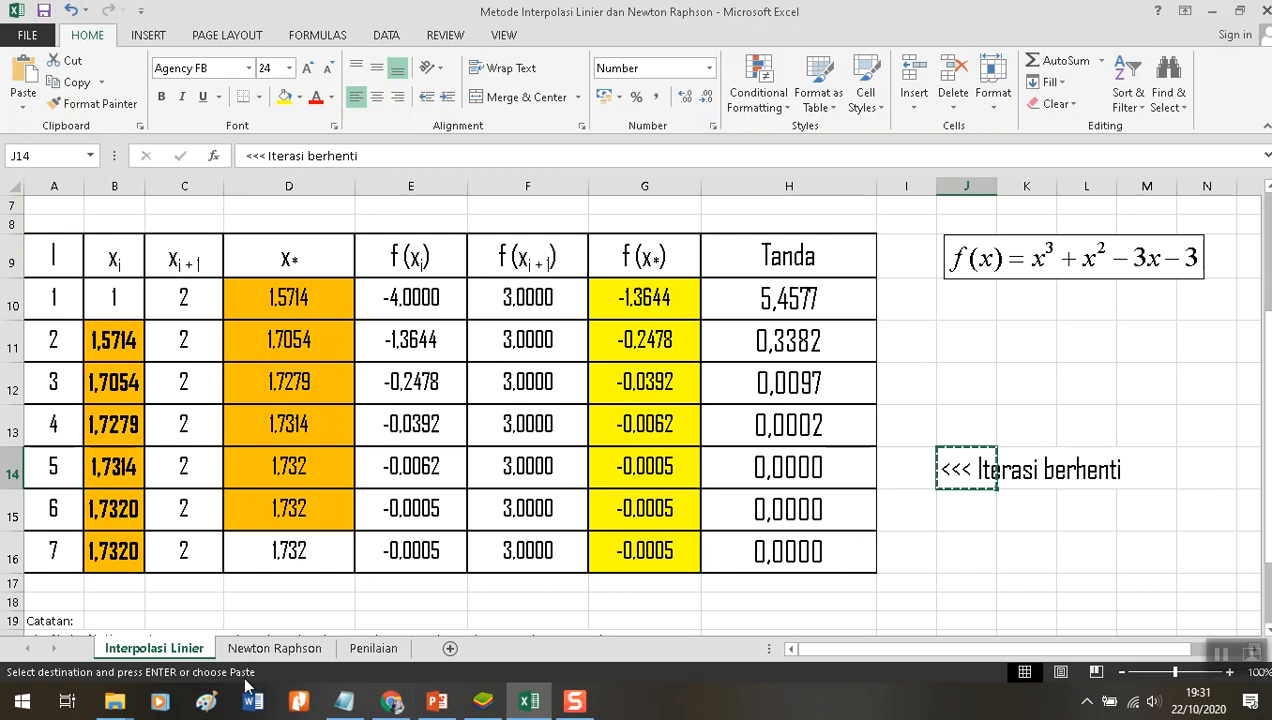
pyautogui.click(270, 647)
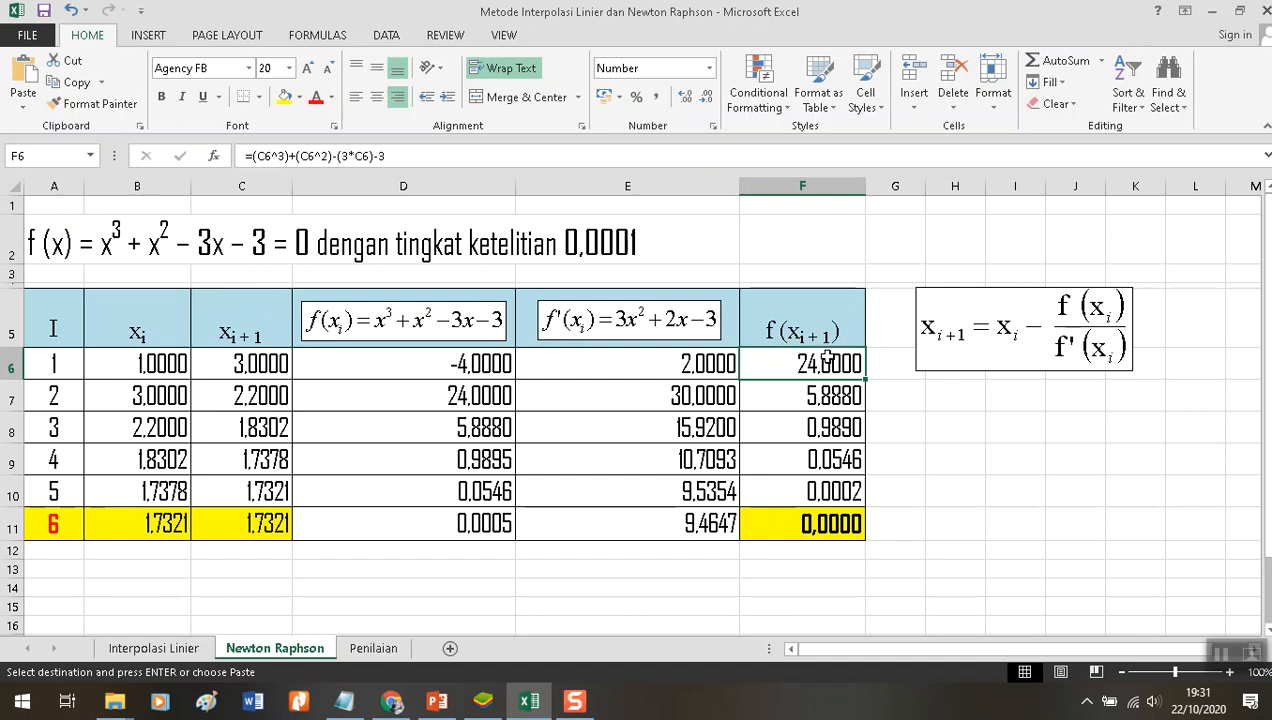
pyautogui.click(970, 522)
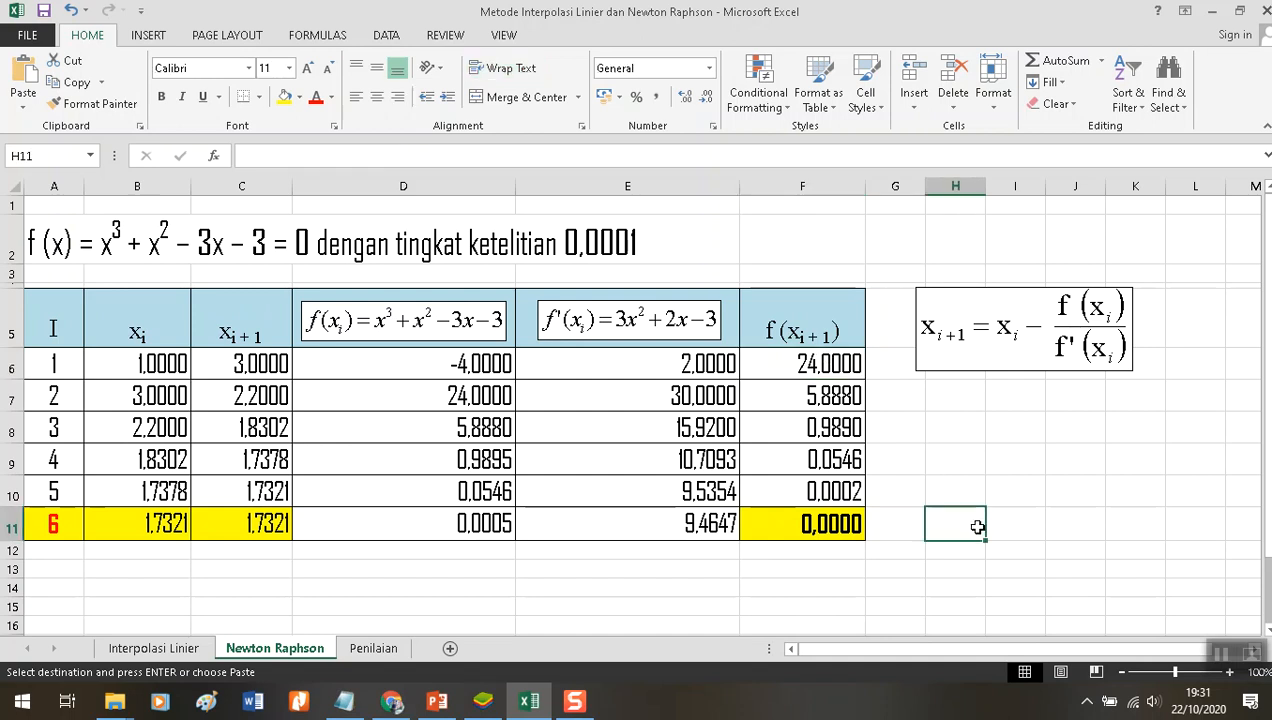
pyautogui.hotkey('ctrl', 'v')
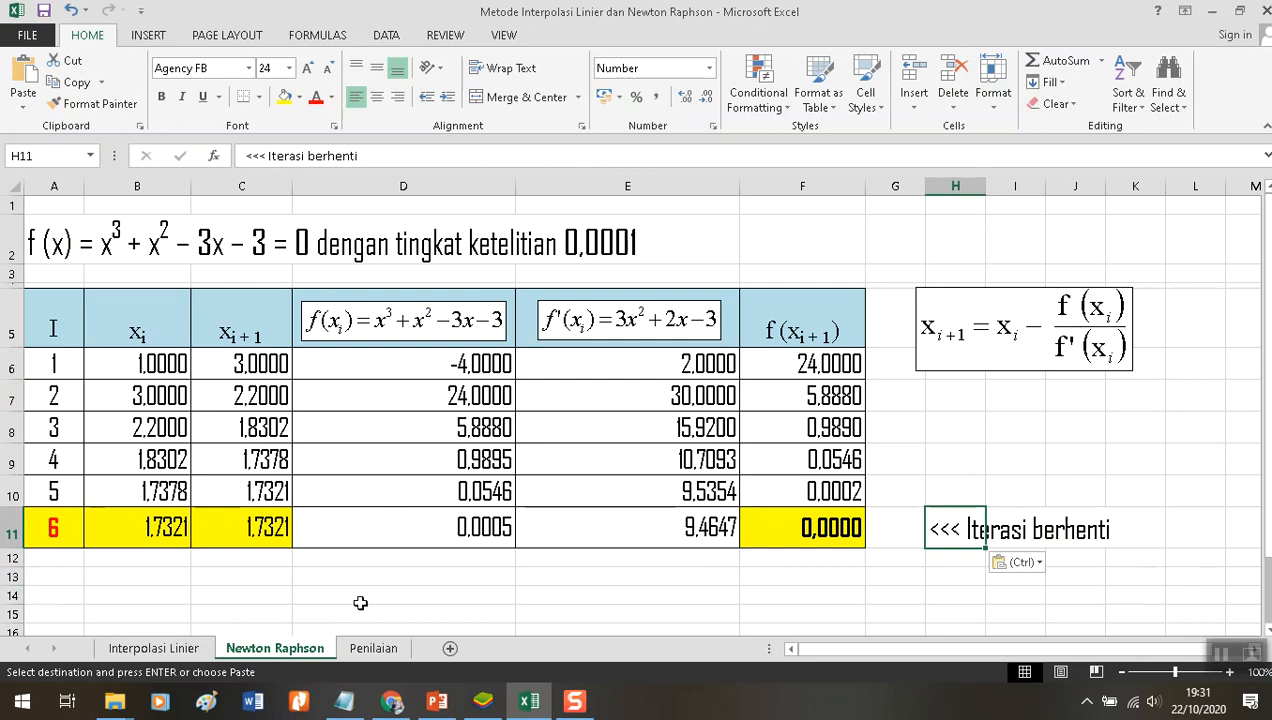
# Switch to MATLAB in BlueStacks, open the script NewtonRhapson6.m and run it.
pyautogui.moveTo(532, 703)
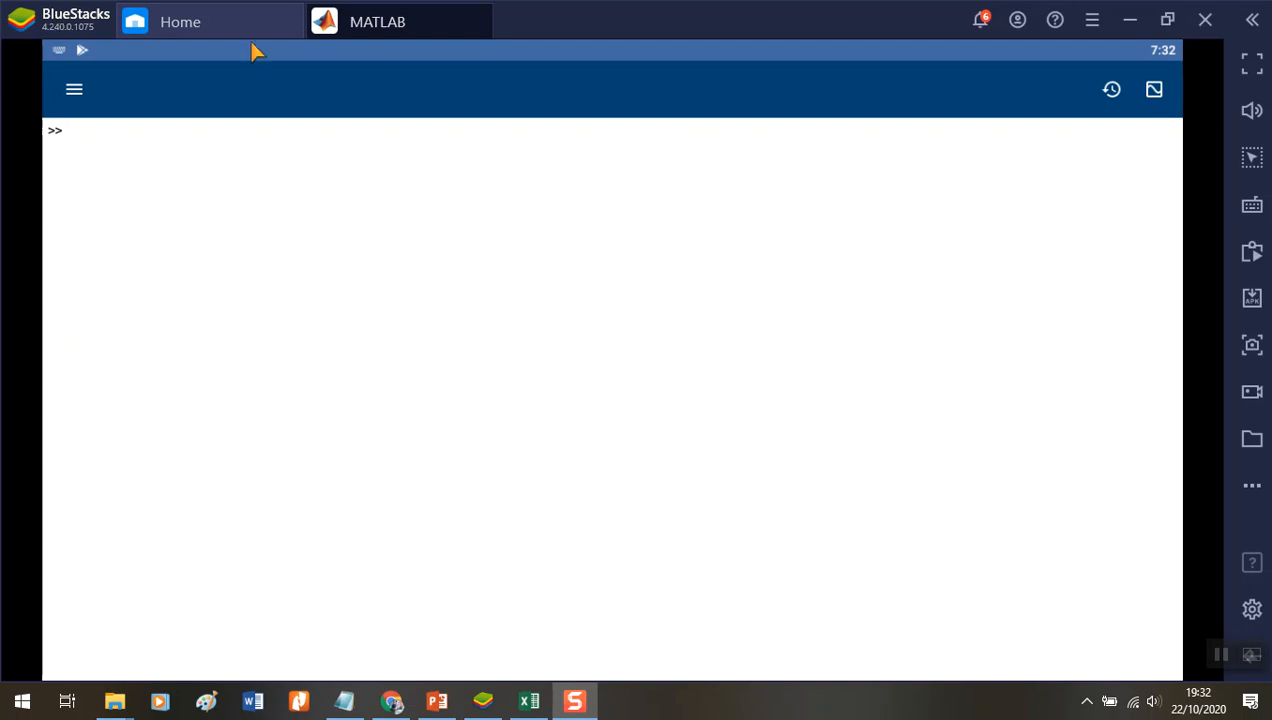
pyautogui.click(74, 94)
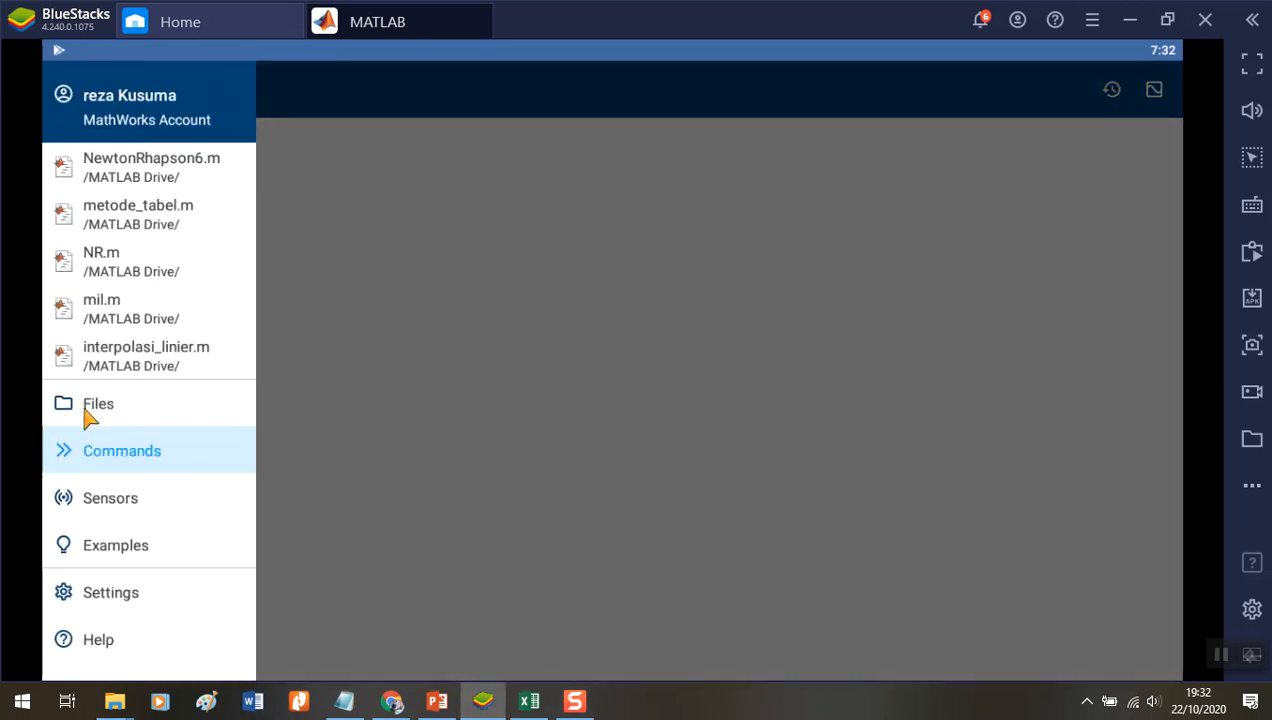
pyautogui.click(153, 180)
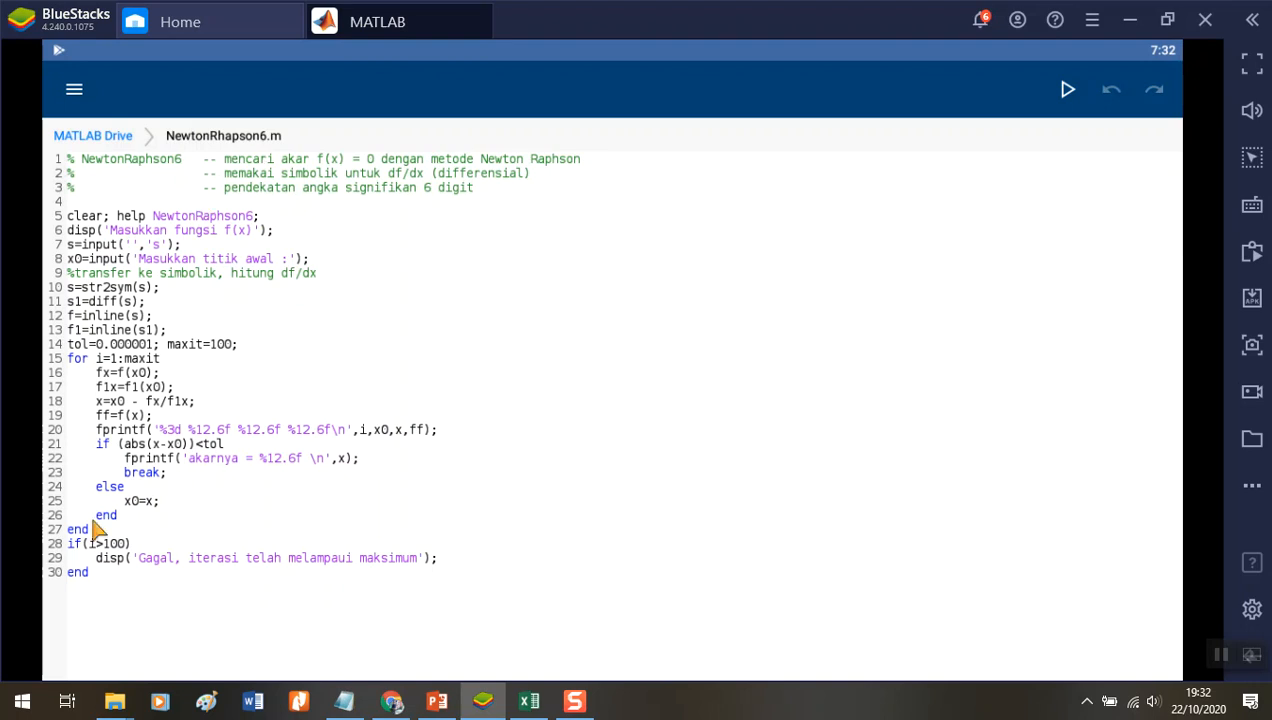
pyautogui.click(1067, 89)
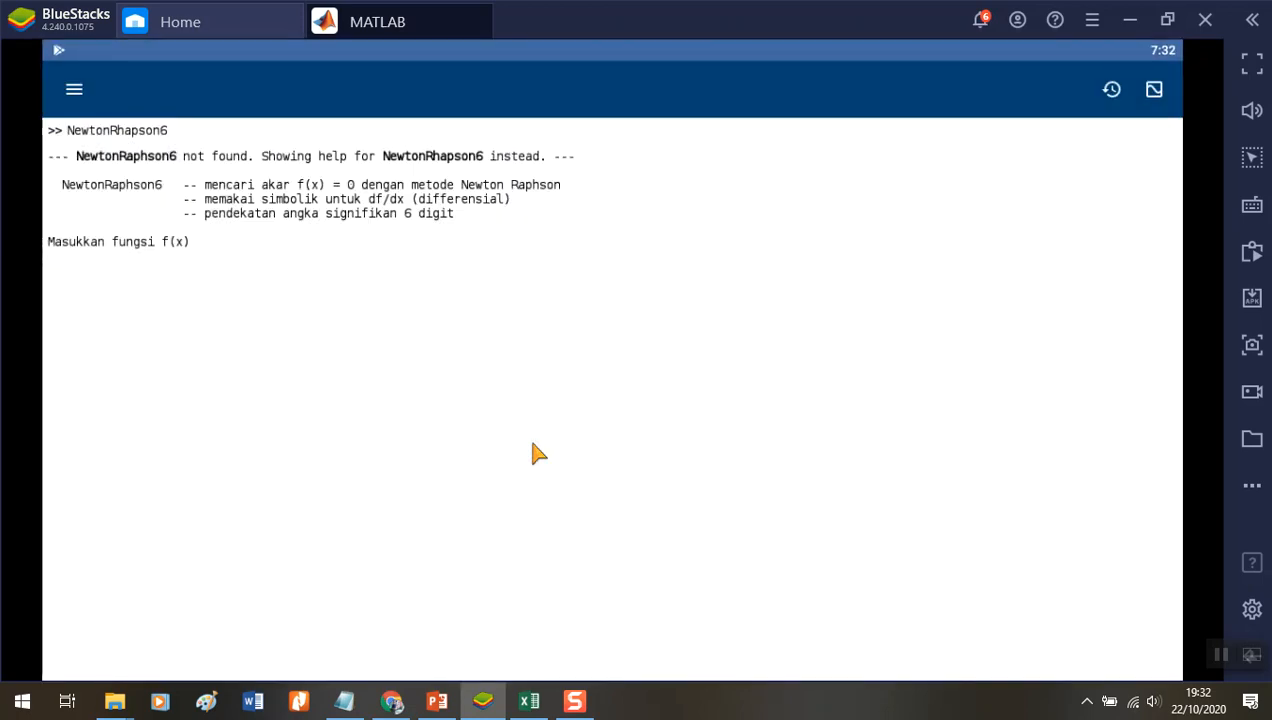
# Enter the function x^3+x^2-3*x-3 and the starting point 1 for the Newton-Raphson script to calculate the root.
pyautogui.write('x^3')
pyautogui.click(104, 255)
pyautogui.write('+x^2-3*x-')
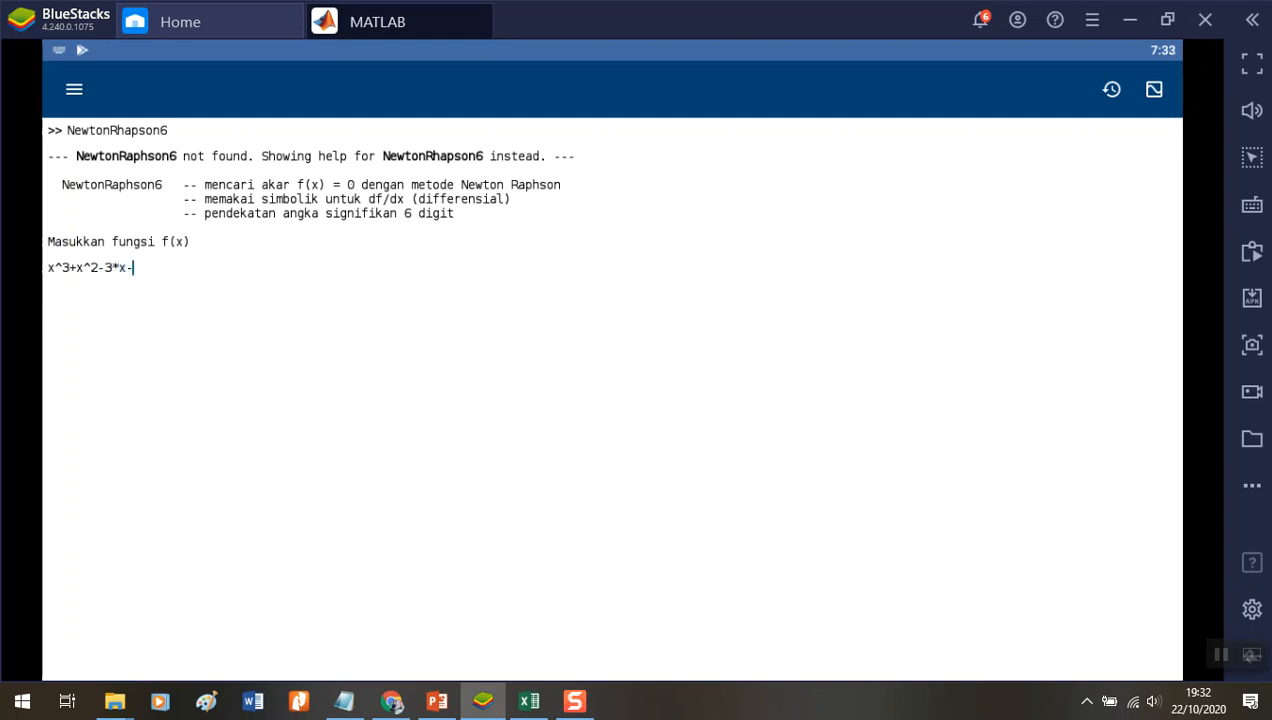
pyautogui.write('3')
pyautogui.press('Return')
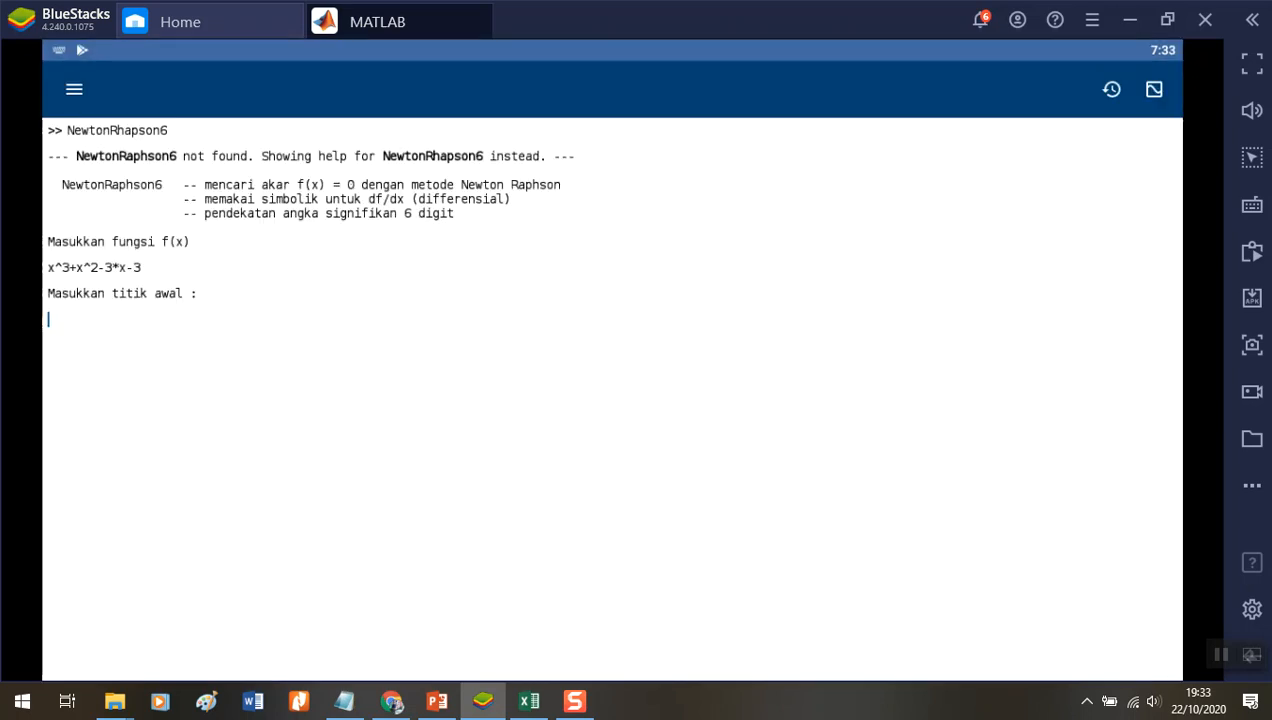
pyautogui.write('1')
pyautogui.press('Return')
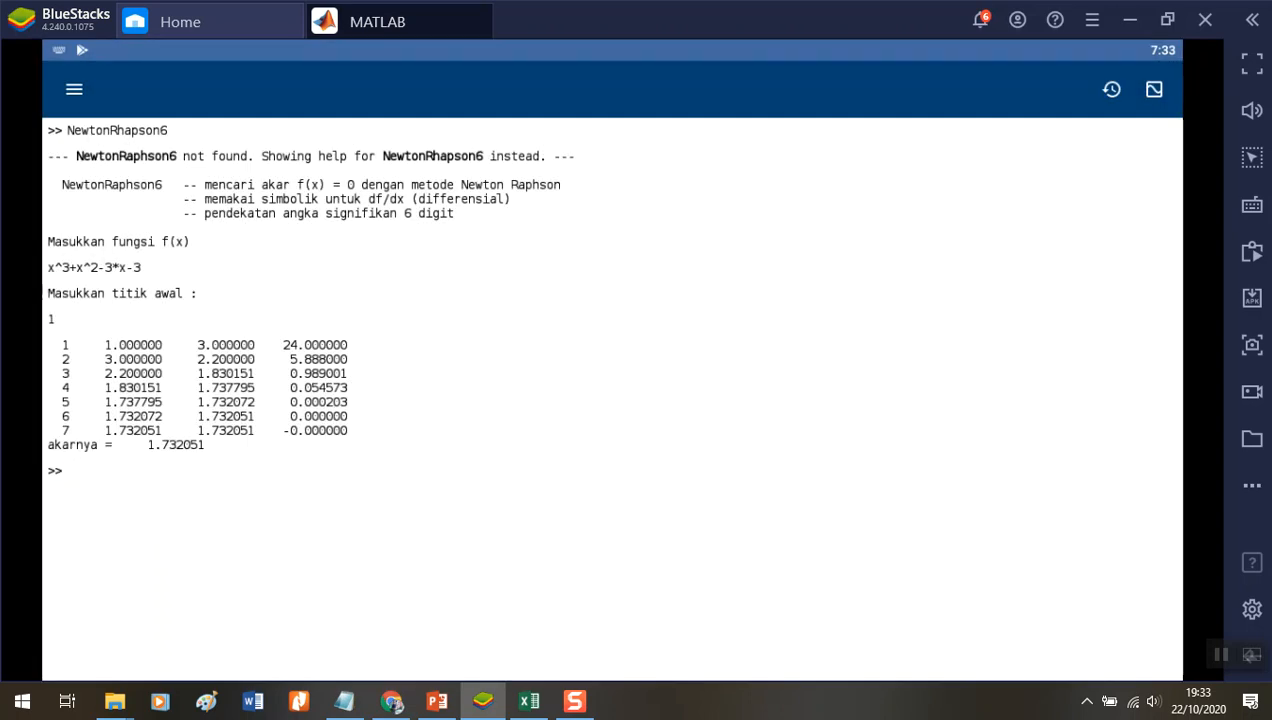